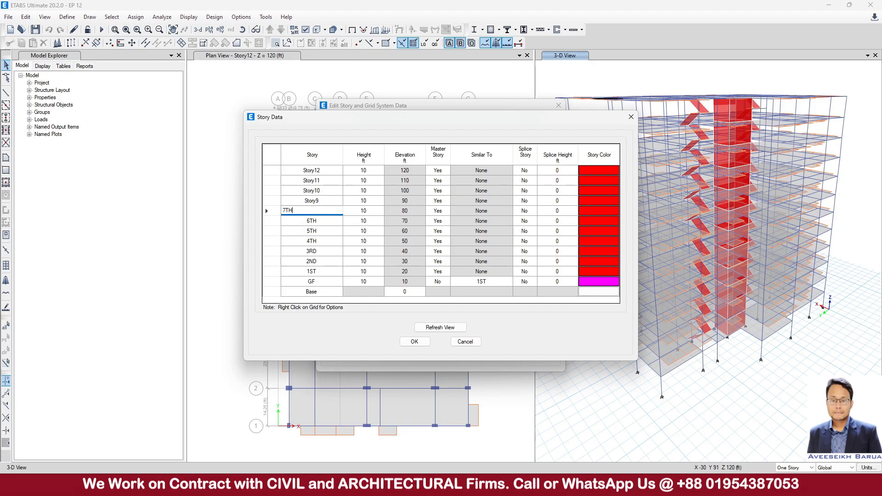
- Rename Story9, Story10, Story11 and Story12 as 8TH, 9TH, 10TH and ROOF, and apply the story data
left_click(331, 204)
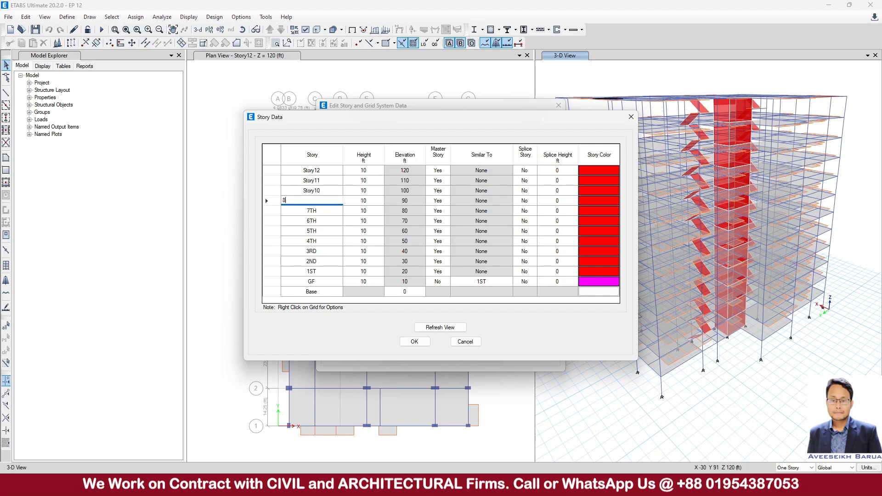
left_click(322, 193)
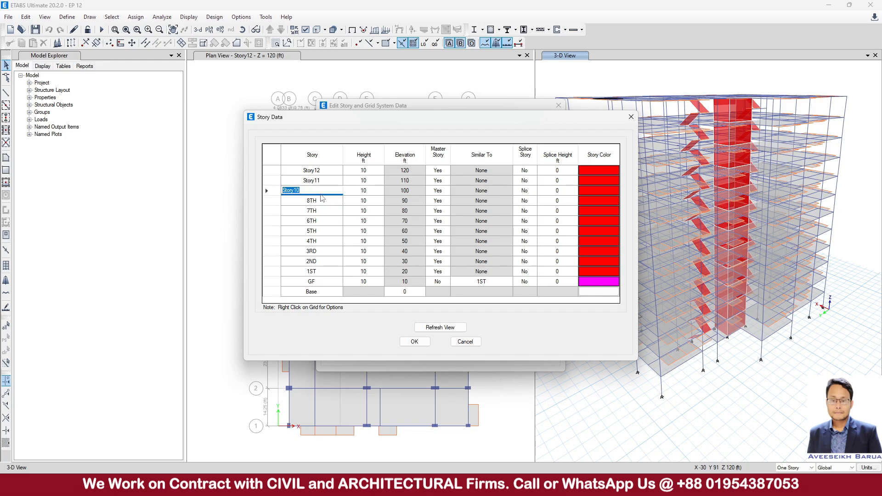
left_click(328, 183)
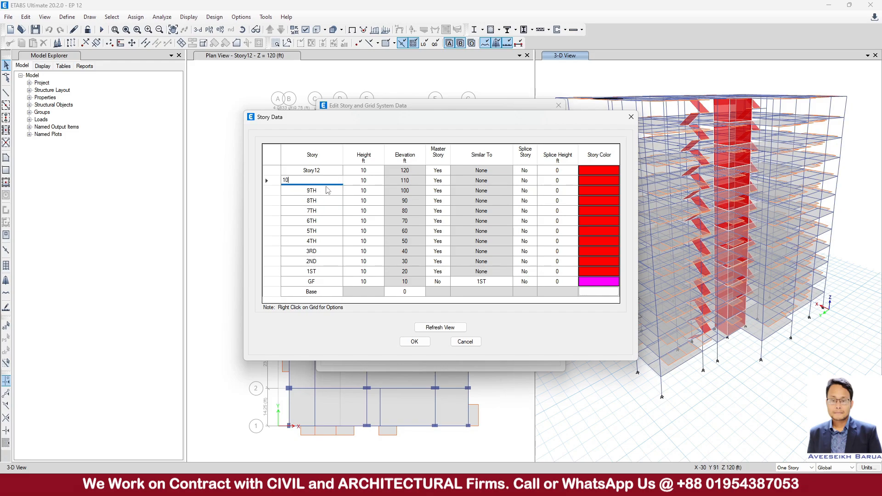
left_click(328, 173)
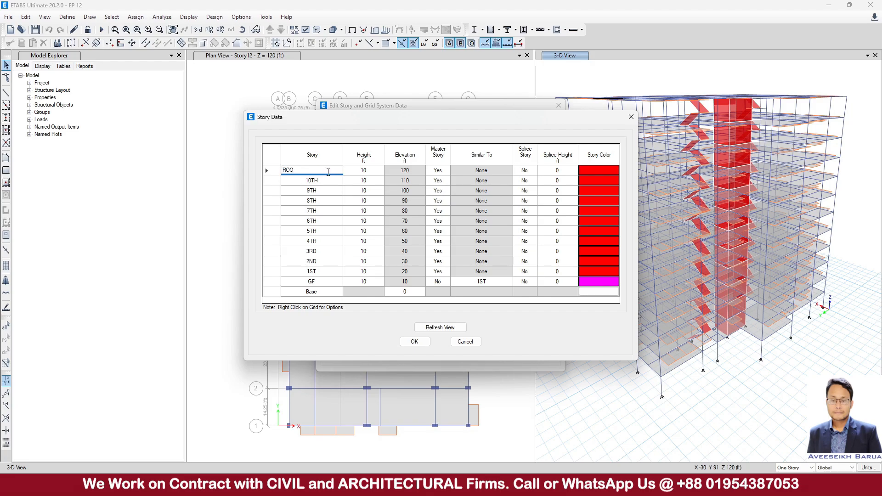
type("ROOF")
left_click(437, 328)
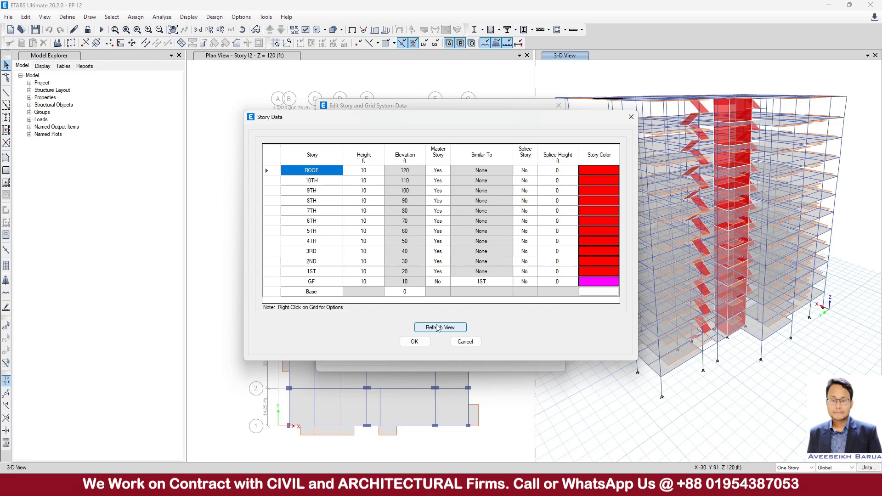
left_click(414, 341)
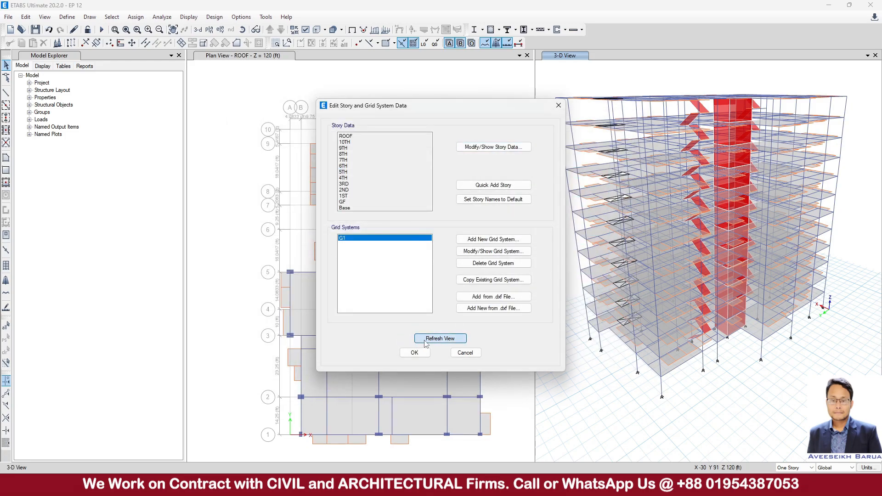
left_click(414, 353)
- Add one 8 ft story above ROOF, replicated from ROOF, keeping the existing story heights
left_click(26, 17)
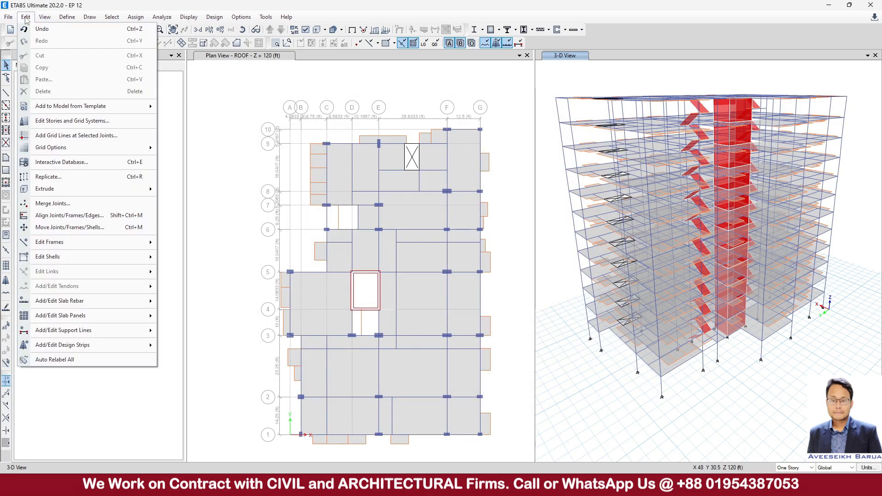
left_click(93, 123)
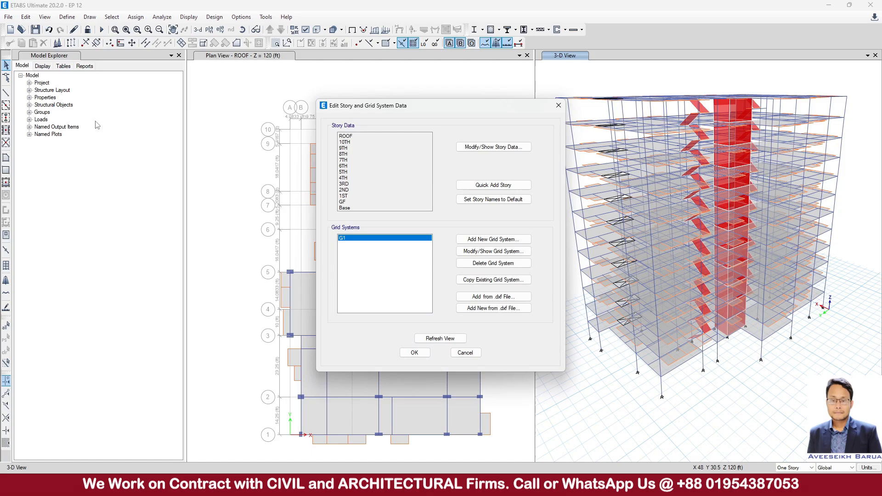
left_click(499, 148)
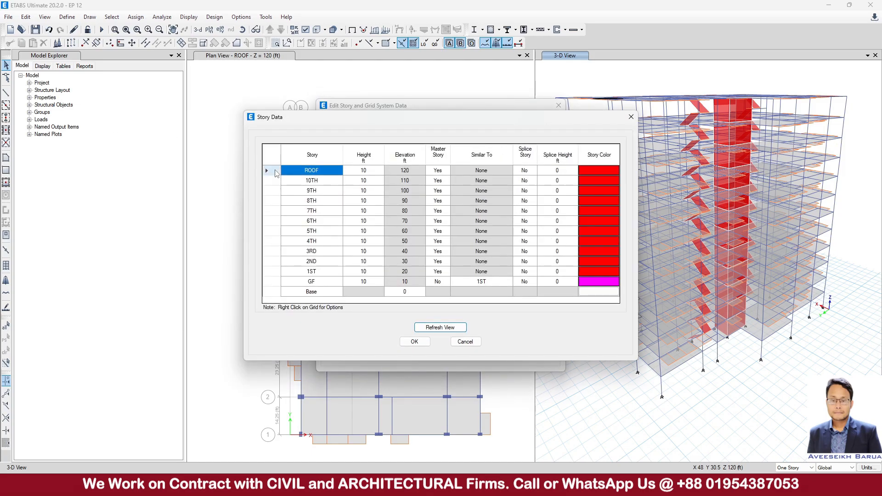
right_click(276, 173)
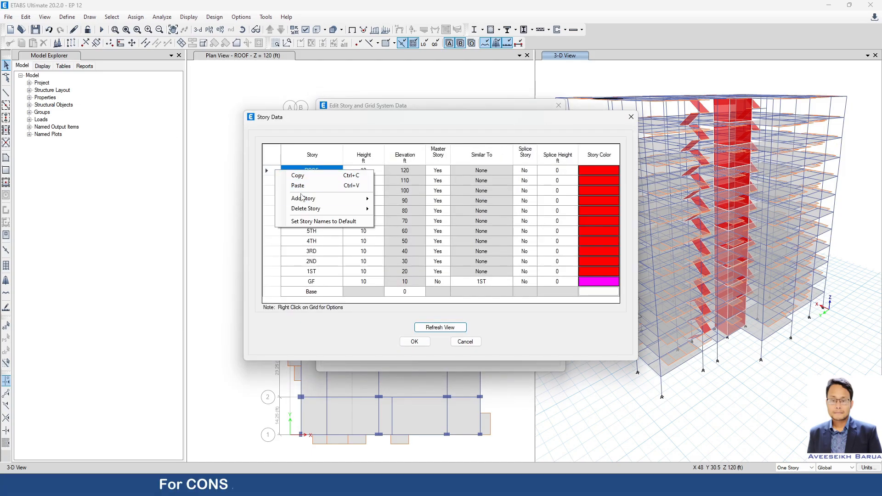
mouse_move(302, 199)
left_click(418, 200)
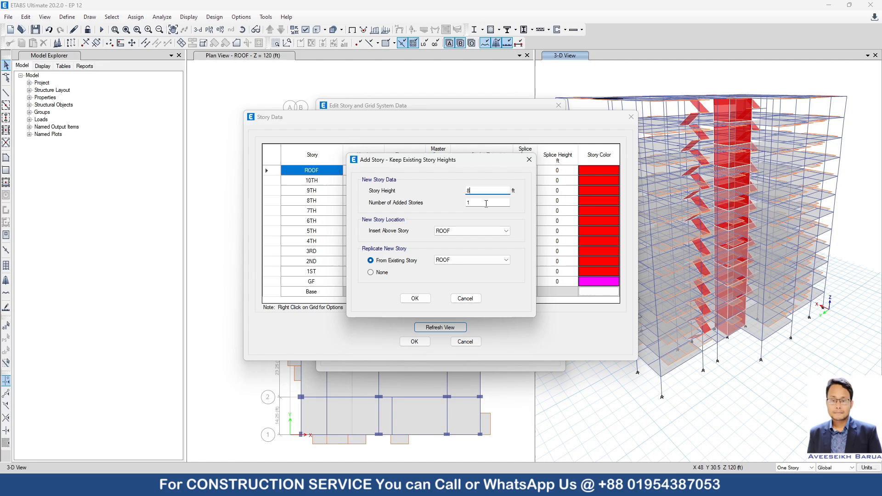
key("Tab")
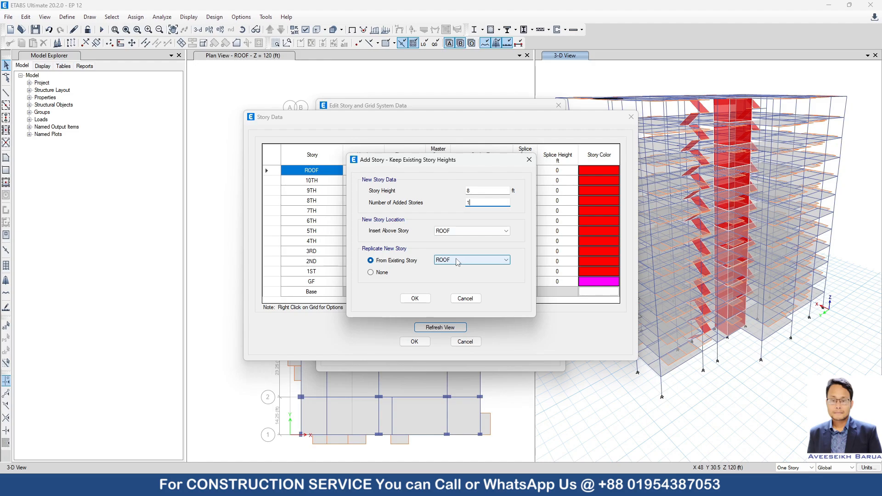
left_click(415, 299)
left_click(432, 327)
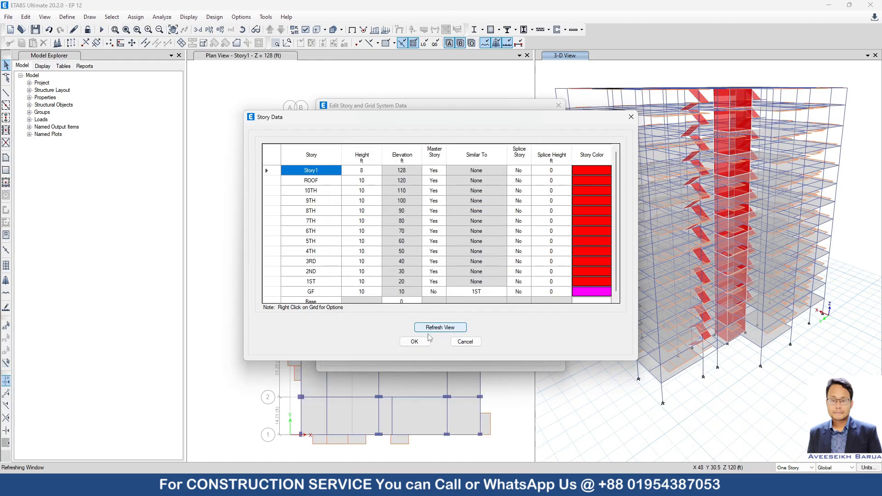
left_click(415, 342)
left_click(418, 352)
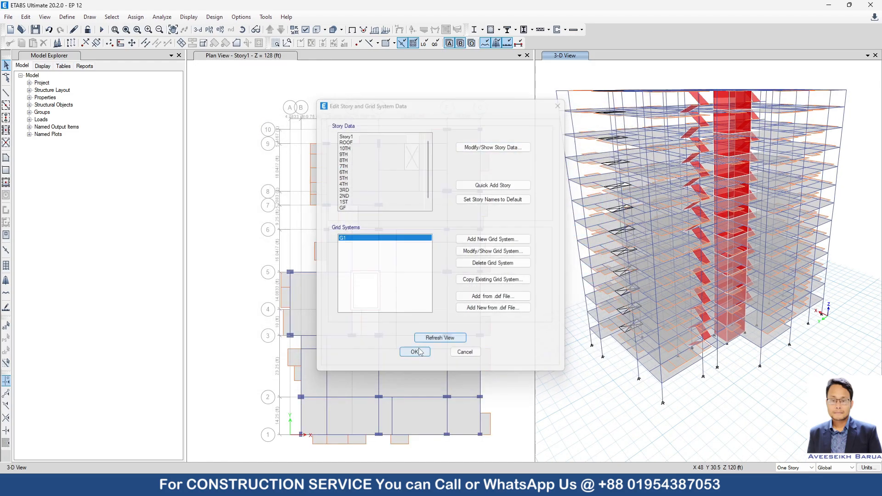
- Rename the newly added top story as BS and apply the story data
middle_click_drag(351, 235, 343, 218)
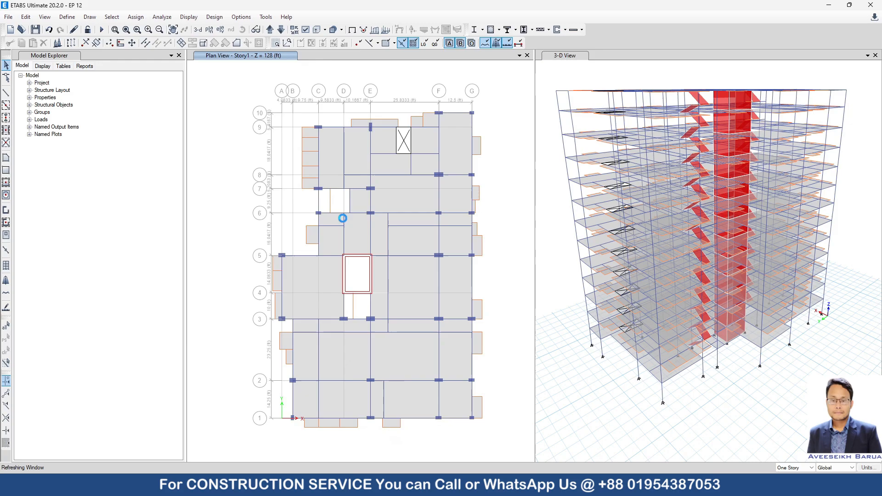
left_click(27, 17)
left_click(87, 121)
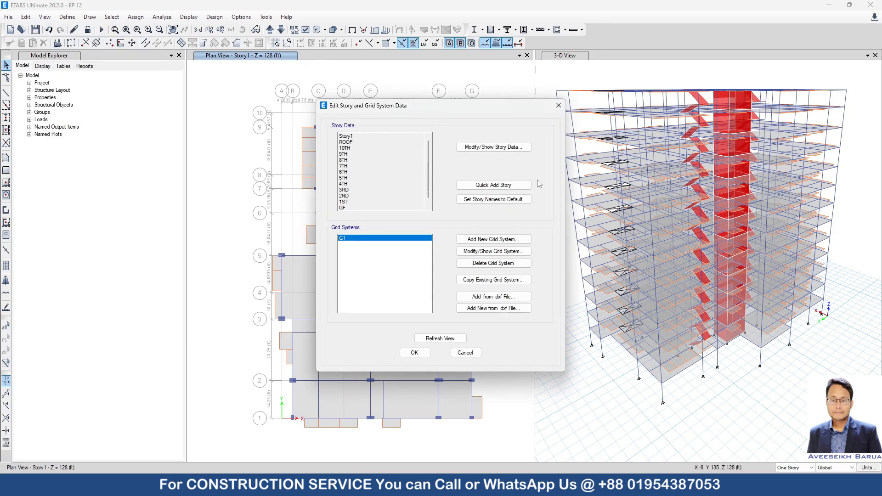
left_click(517, 148)
double_click(324, 169)
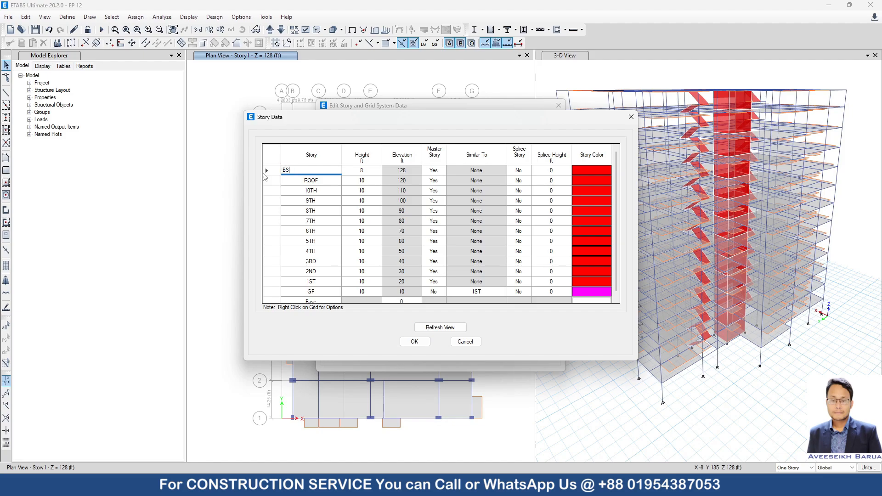
type("BS")
left_click(432, 328)
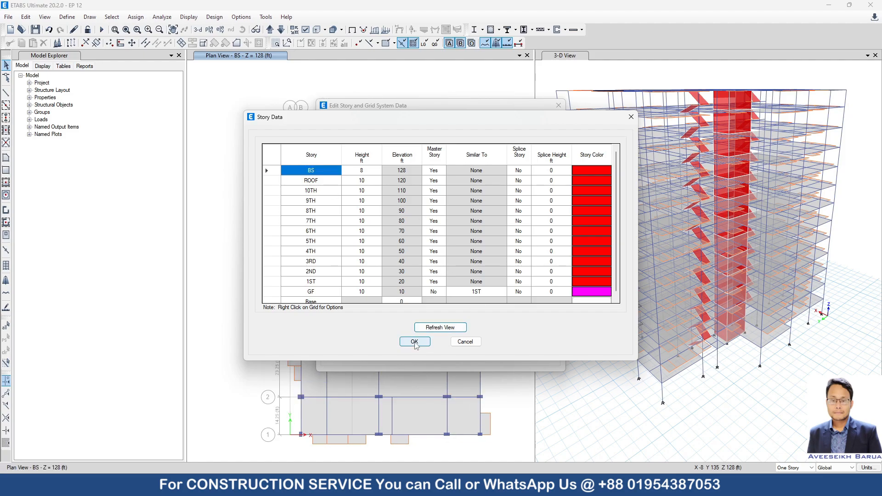
left_click(414, 342)
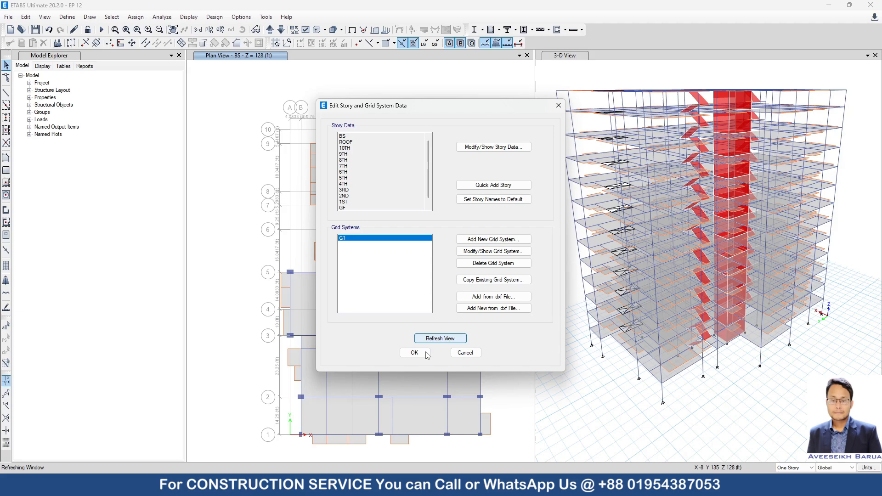
left_click(426, 353)
- Delete the BS story's slabs and framing between grids 1 and 3, plus everything east of grid E
middle_click_drag(445, 313, 431, 290)
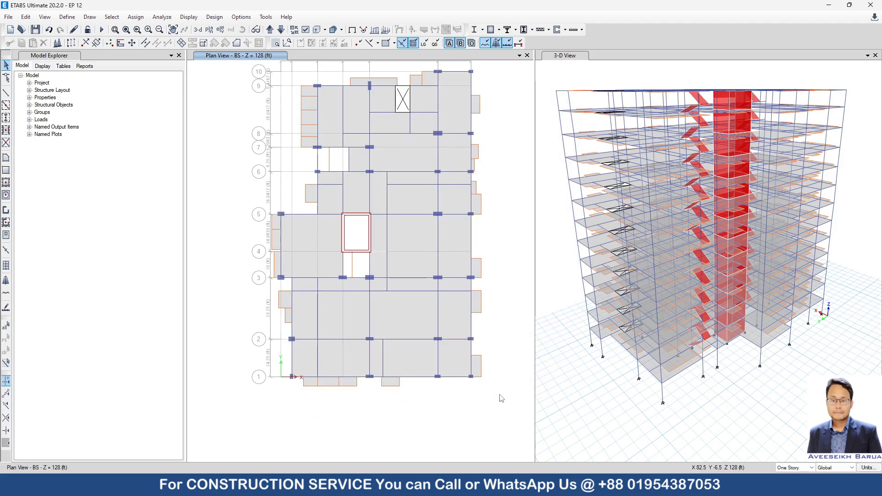
left_click_drag(500, 394, 252, 290)
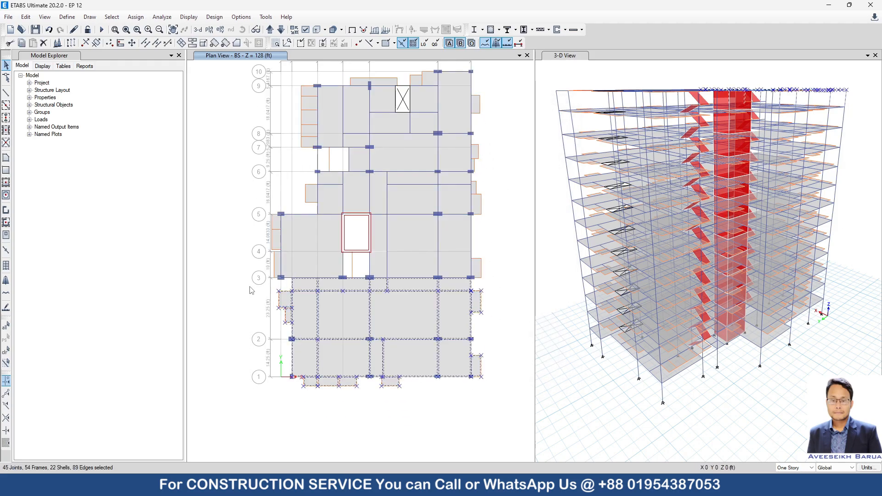
key("Delete")
left_click_drag(458, 336, 352, 86)
key("Delete")
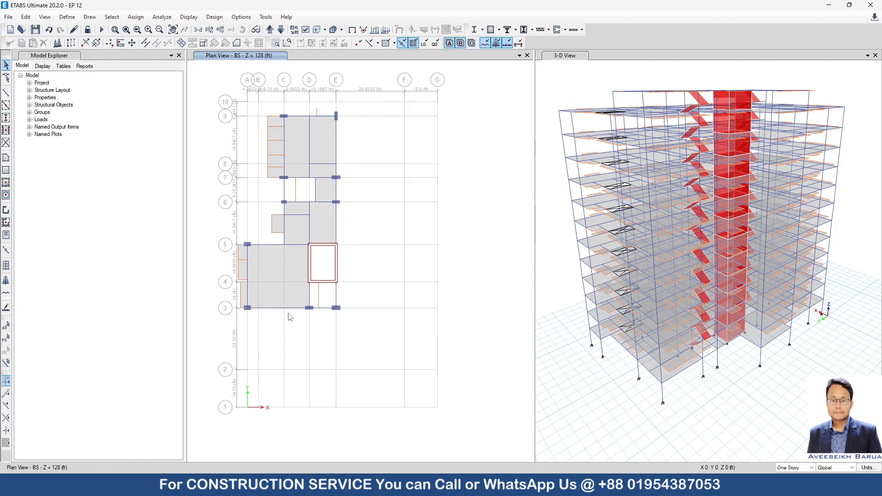
- On BS, delete the objects west of grid D between grids 3 and 6, those north of grid 7, and the D–E slab between grids 5 and 6
left_click_drag(290, 326, 223, 201)
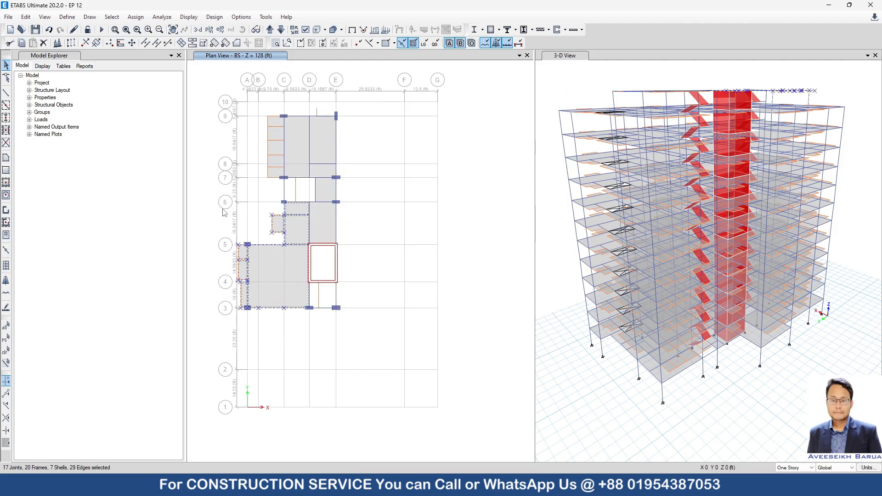
key("Delete")
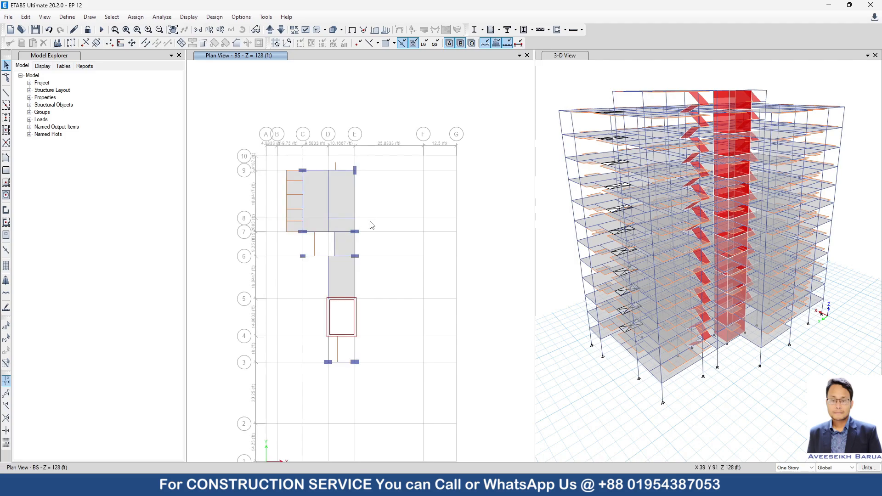
left_click_drag(370, 222, 256, 155)
key("Delete")
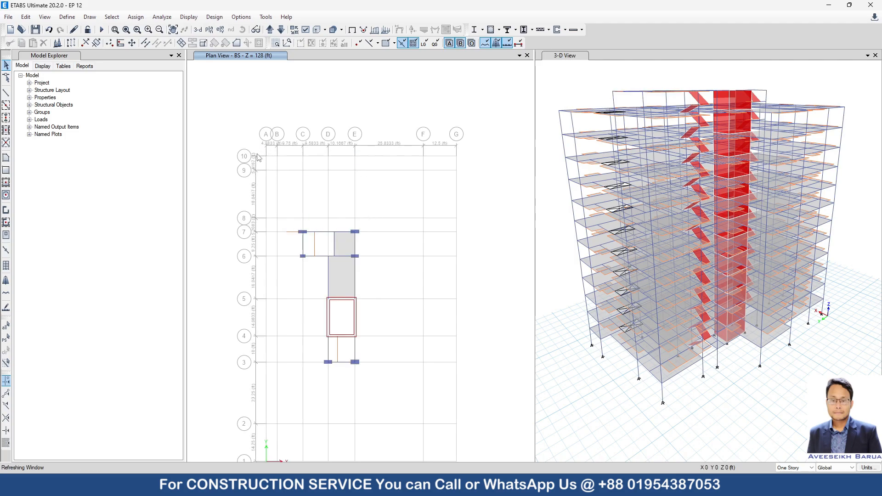
left_click(349, 285)
key("Delete")
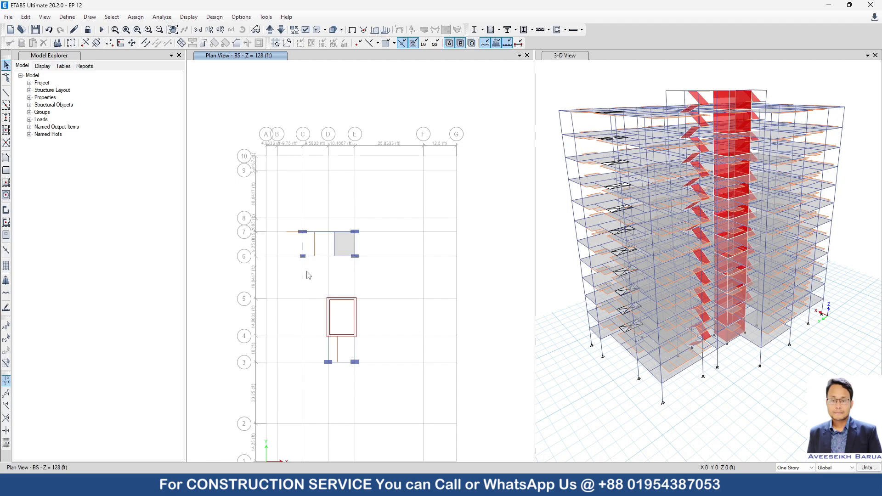
- On BS, delete the slab, overhang, grid C beam and intermediate beams around grids 6–7, plus the grid D and intermediate beams between grids 3 and 4
left_click(295, 233)
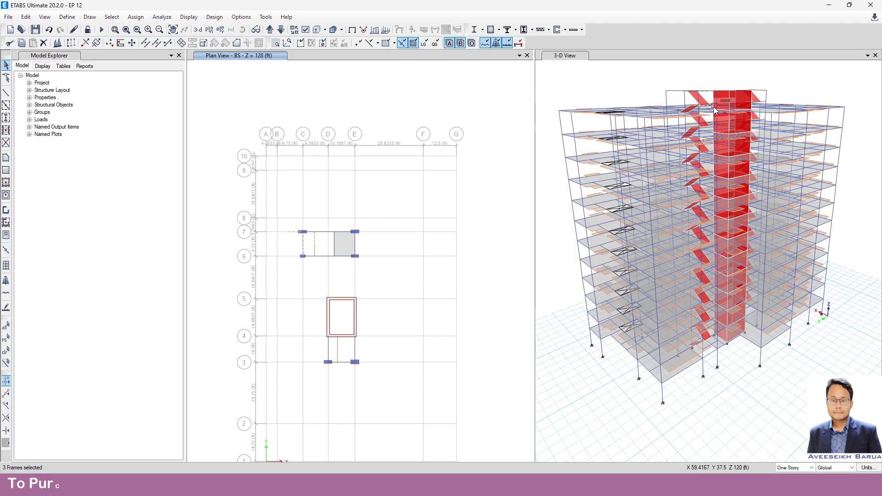
left_click(328, 250)
left_click(340, 247)
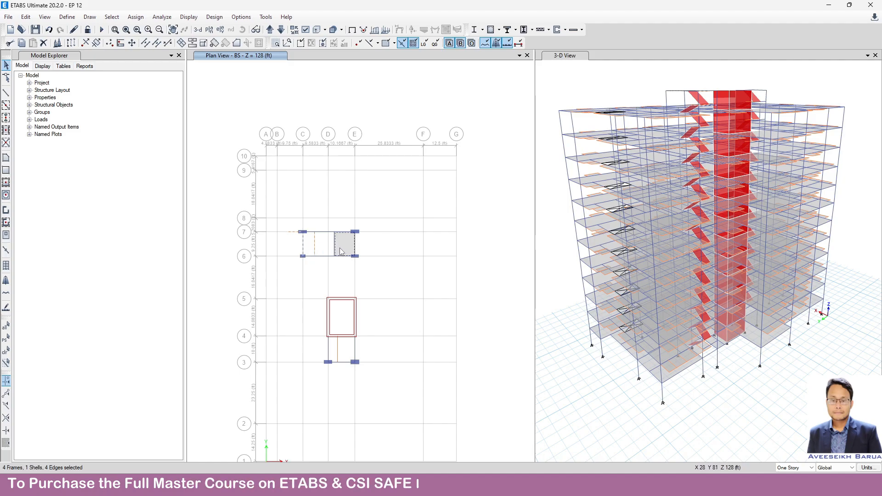
left_click(335, 244)
left_click(335, 242)
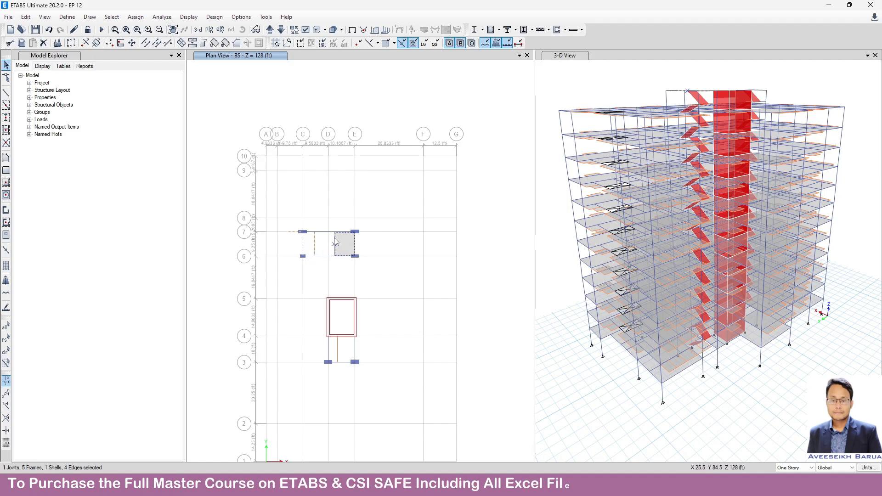
key("Delete")
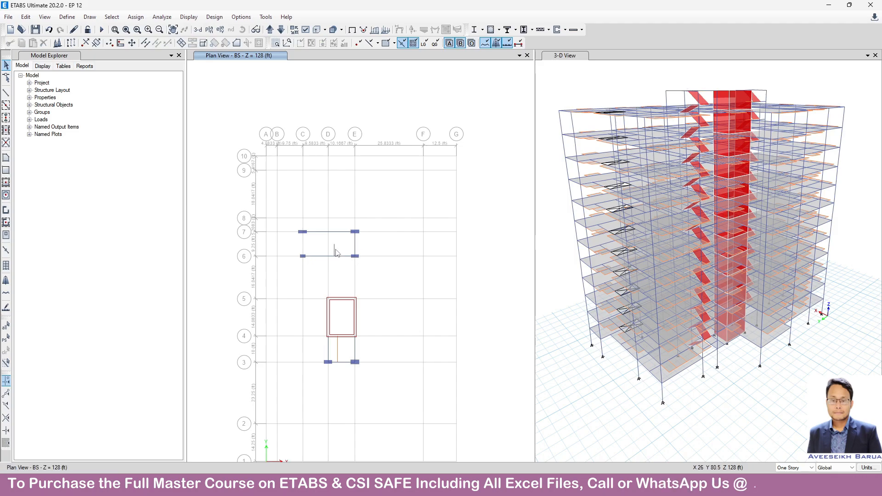
left_click(334, 251)
key("Delete")
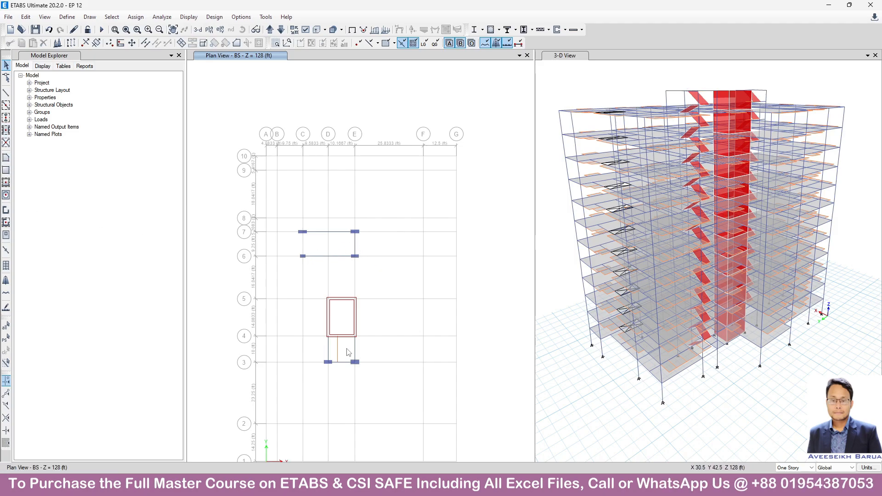
left_click_drag(317, 348, 316, 346)
key("Delete")
- Draw a B 10X18 beam along grid D from grid 3 to the lift core at grid 4 on BS
left_click(6, 93)
scroll(325, 379, "up", 3)
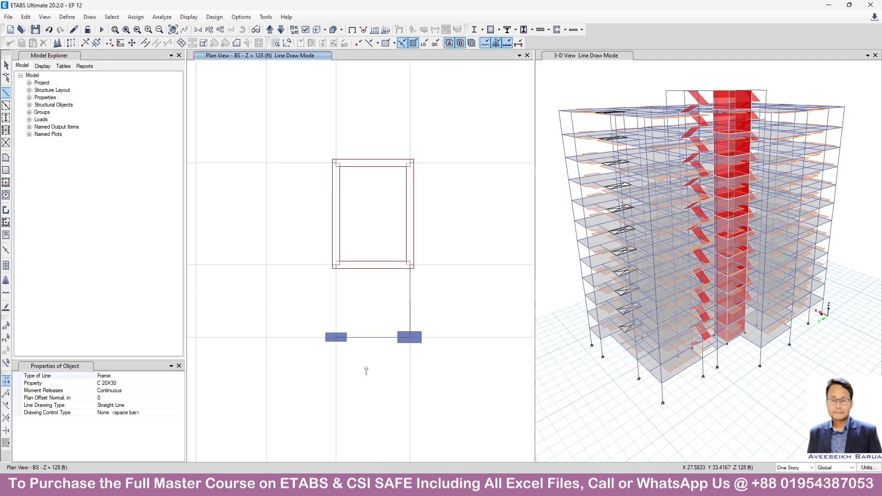
left_click(180, 383)
left_click(181, 383)
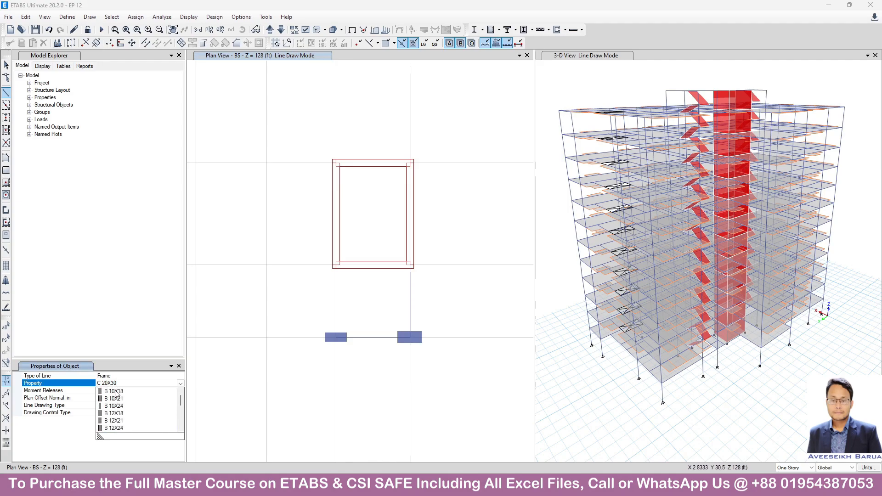
left_click(115, 392)
left_click(336, 338)
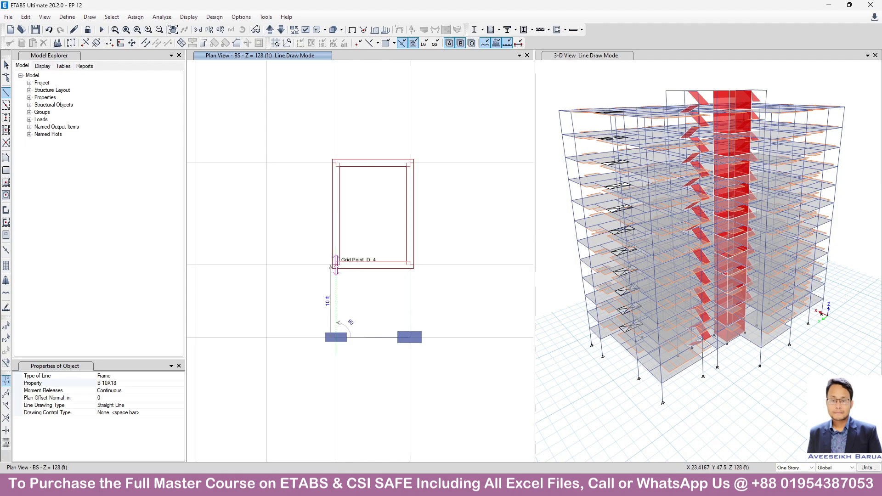
left_click(337, 266)
right_click(344, 276)
scroll(371, 373, "down", 3)
scroll(335, 241, "up", 3)
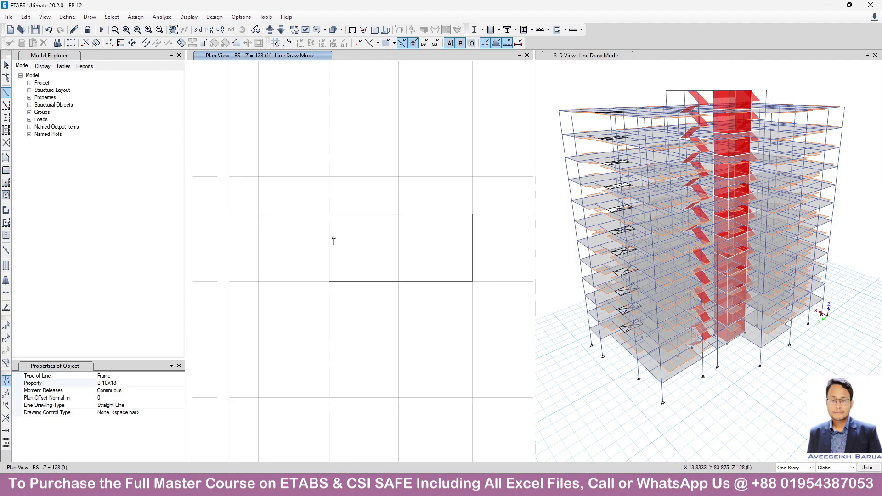
- Draw a B 10X18 beam along grid C between grids 7 and 6 on BS
left_click(329, 214)
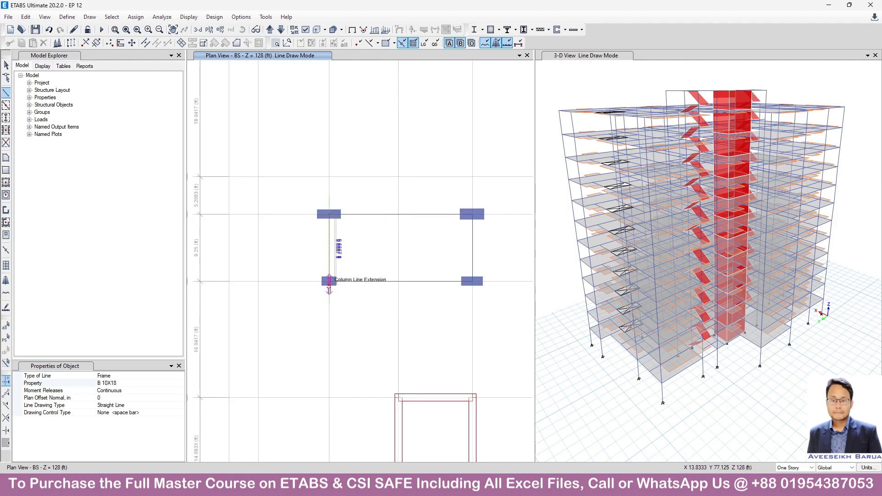
left_click(329, 281)
right_click(400, 299)
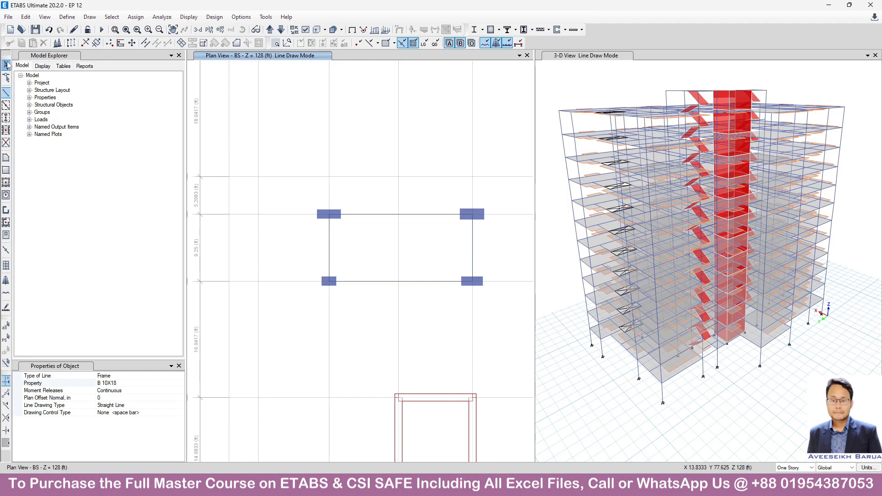
left_click(6, 65)
- Delete the uppermost stair flights that rise to the BS story in both stairwells
scroll(691, 83, "up", 3)
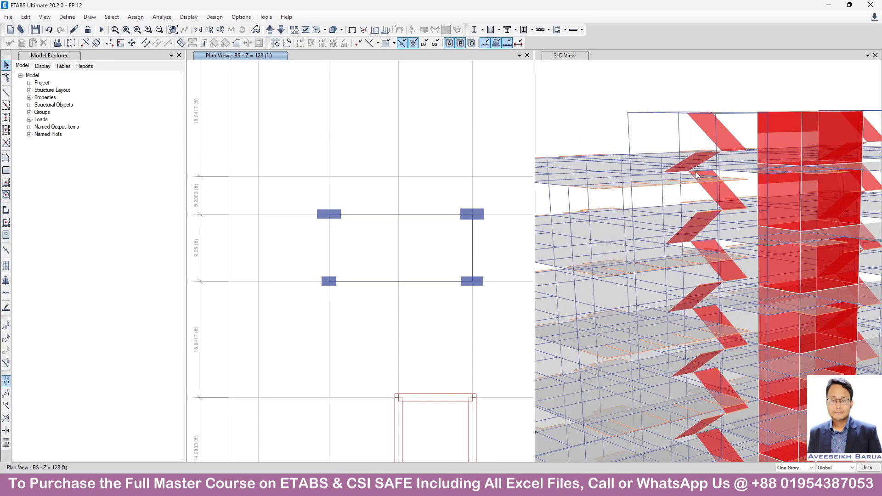
scroll(721, 132, "up", 2)
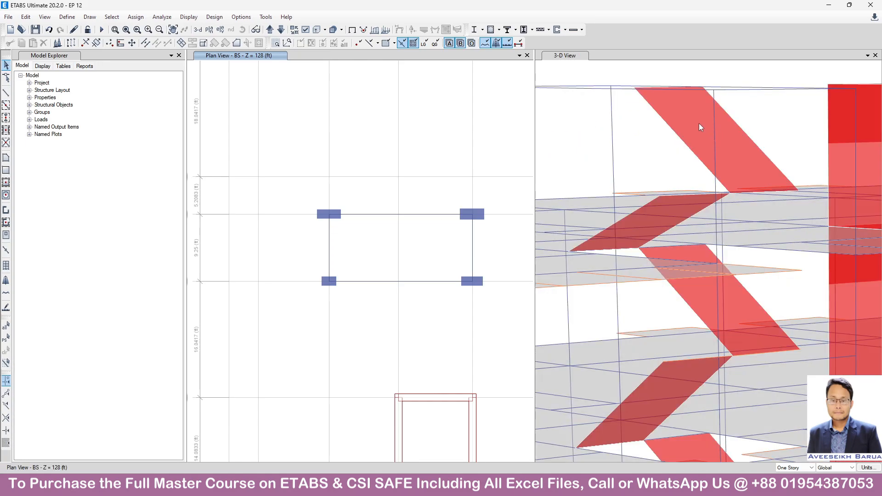
left_click(699, 123)
scroll(637, 164, "down", 3)
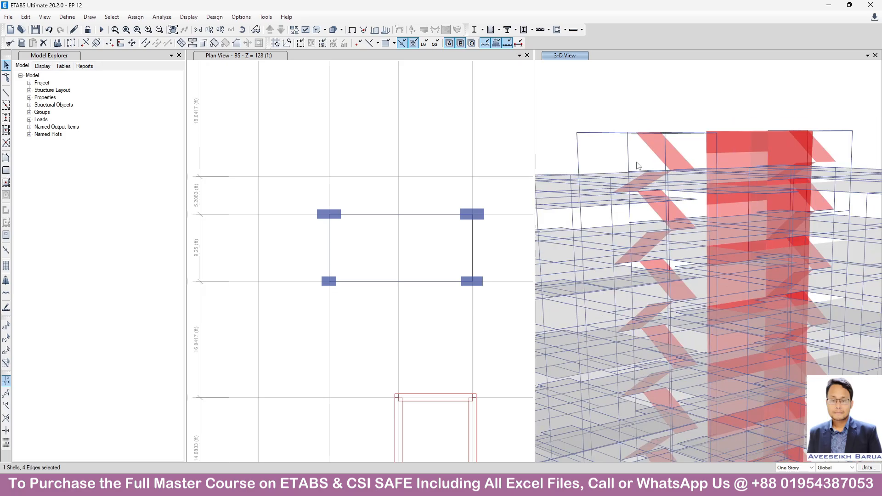
middle_click_drag(637, 181, 837, 292, "shift")
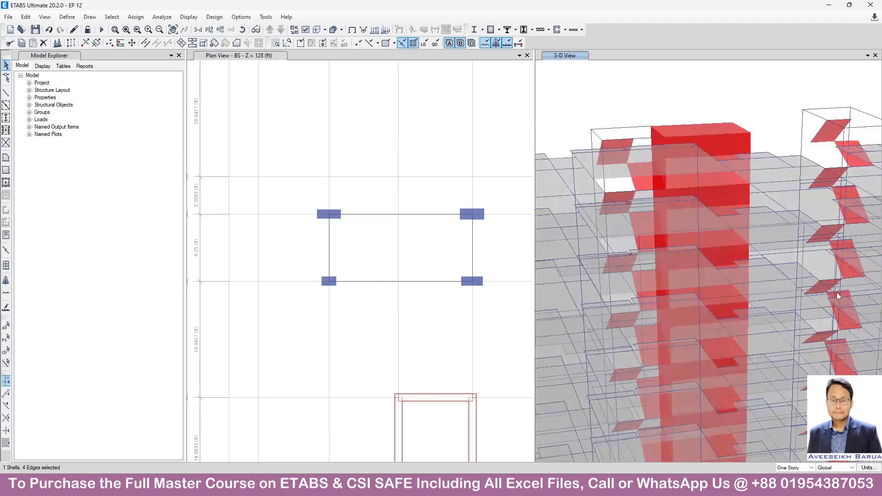
scroll(628, 179, "up", 5)
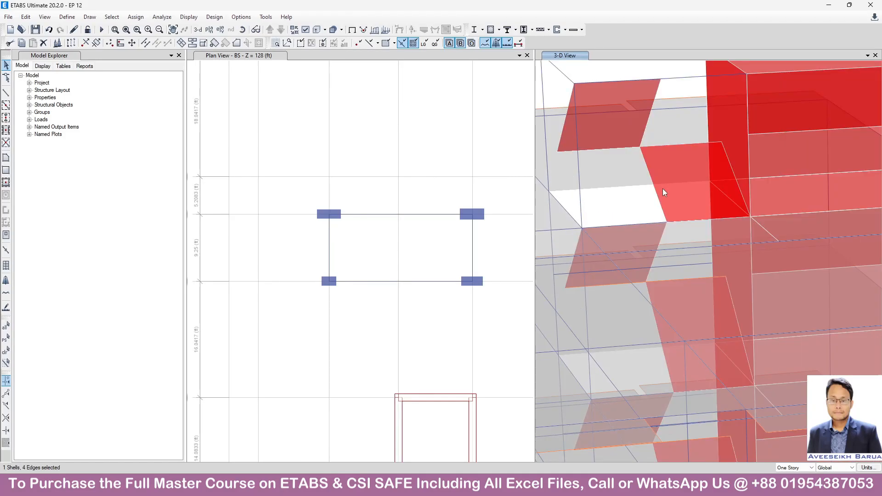
scroll(662, 188, "down", 3)
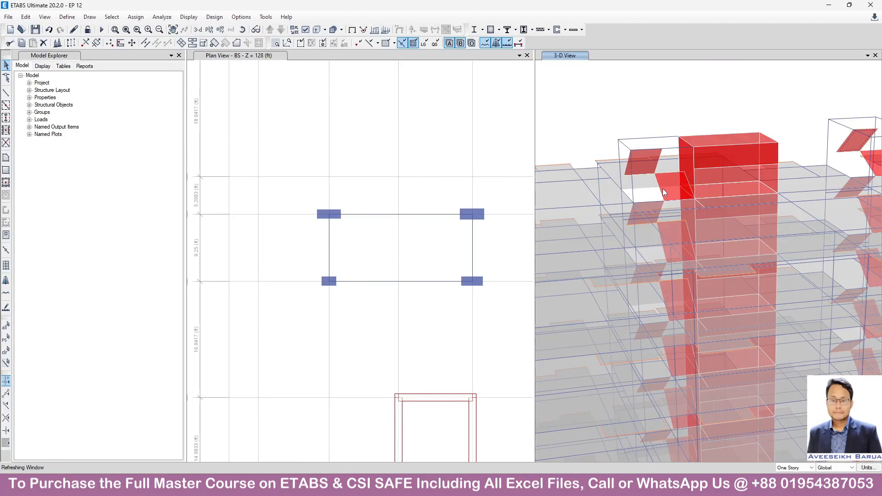
left_click(648, 151)
left_click(647, 149)
left_click(647, 153)
key("Delete")
scroll(655, 163, "down", 3)
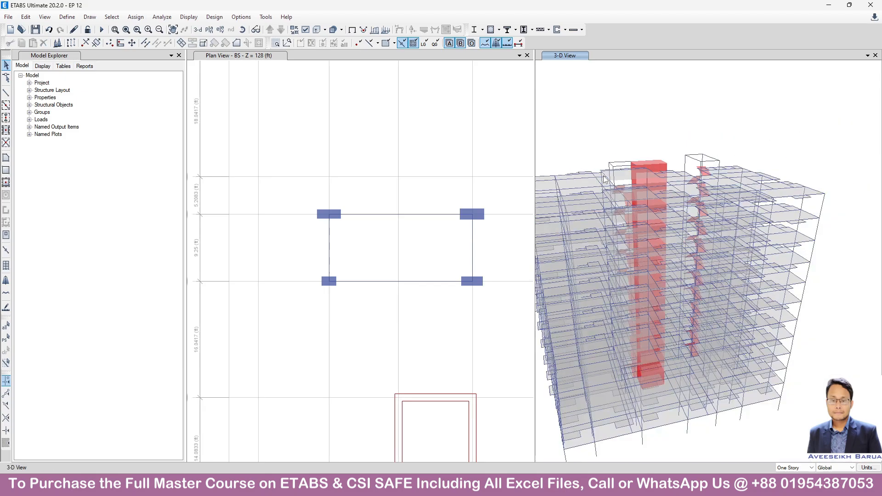
- Delete the remaining stair flights above roof level in both stairwells
scroll(704, 161, "up", 5)
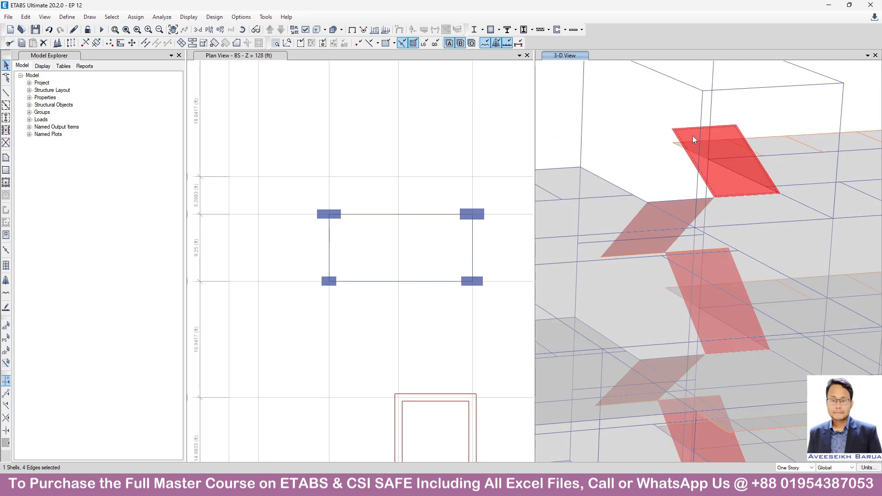
scroll(690, 188, "down", 3)
scroll(692, 190, "down", 3)
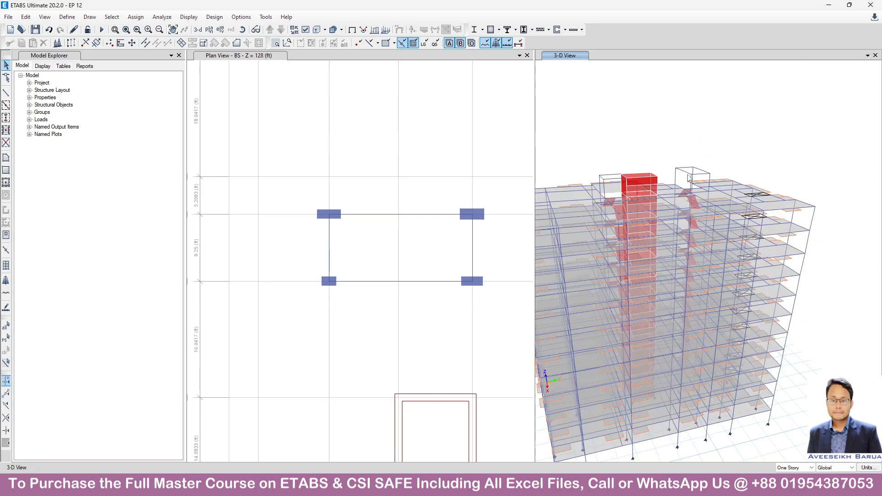
scroll(664, 164, "up", 4)
scroll(745, 187, "down", 3)
scroll(646, 184, "up", 4)
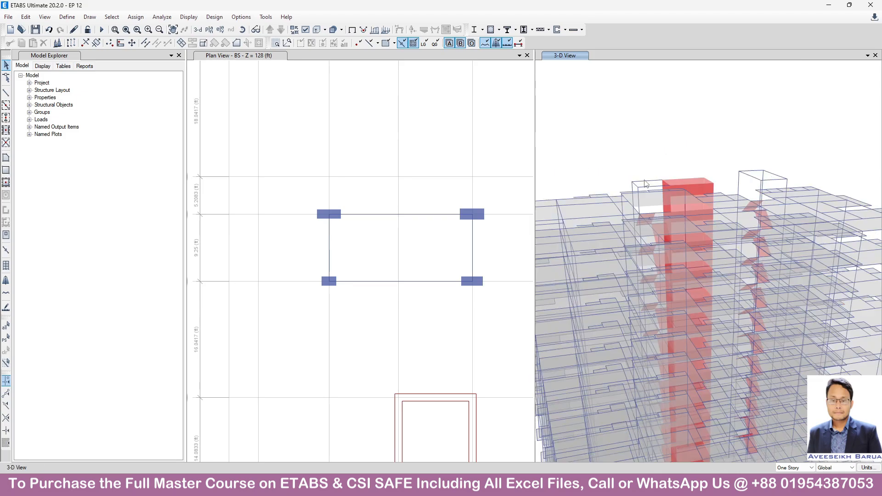
scroll(626, 204, "down", 2)
scroll(627, 204, "down", 4)
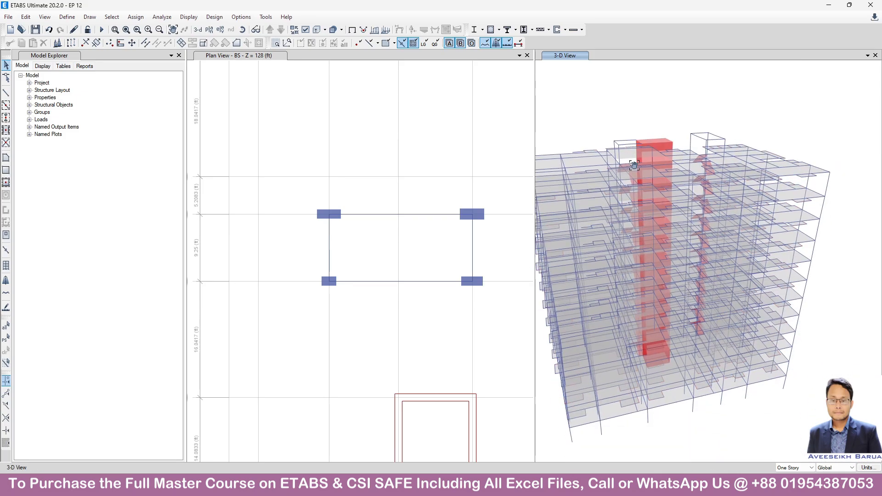
- Draw a BS 8 inch slab on the BS story over the bay between grids C–E and 6–7
scroll(371, 222, "down", 5)
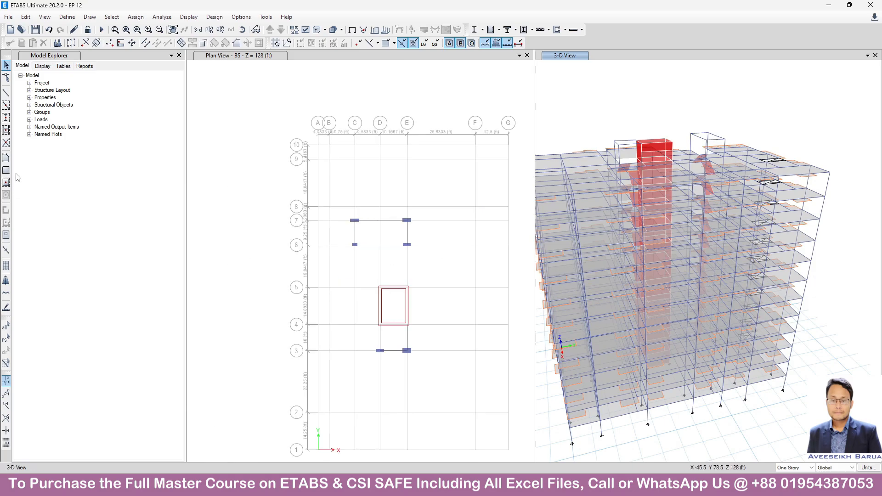
left_click(5, 158)
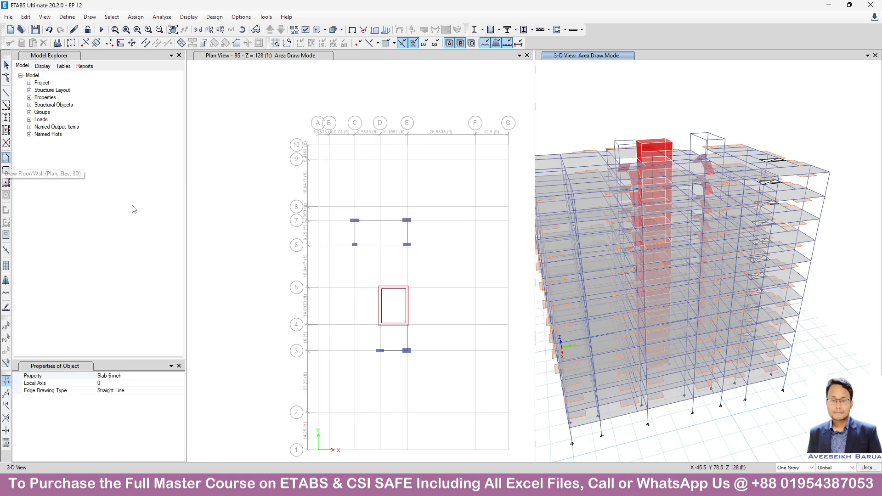
left_click(180, 376)
left_click(180, 376)
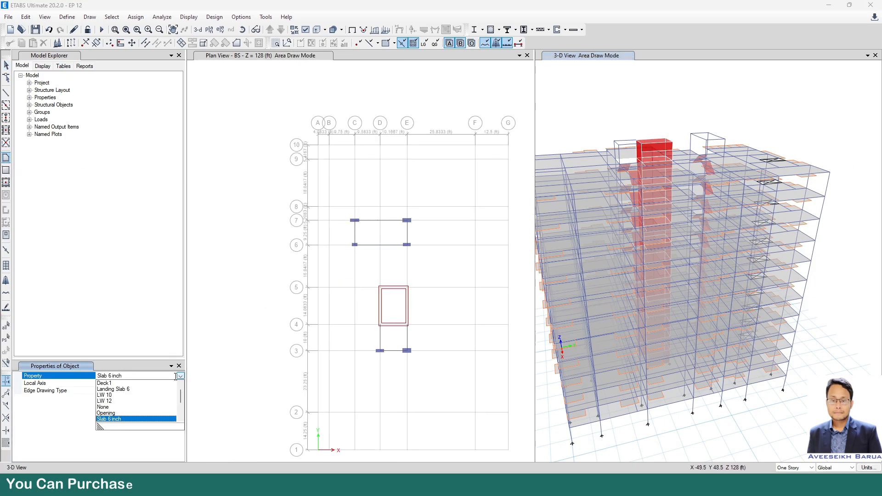
left_click(110, 382)
scroll(382, 239, "up", 3)
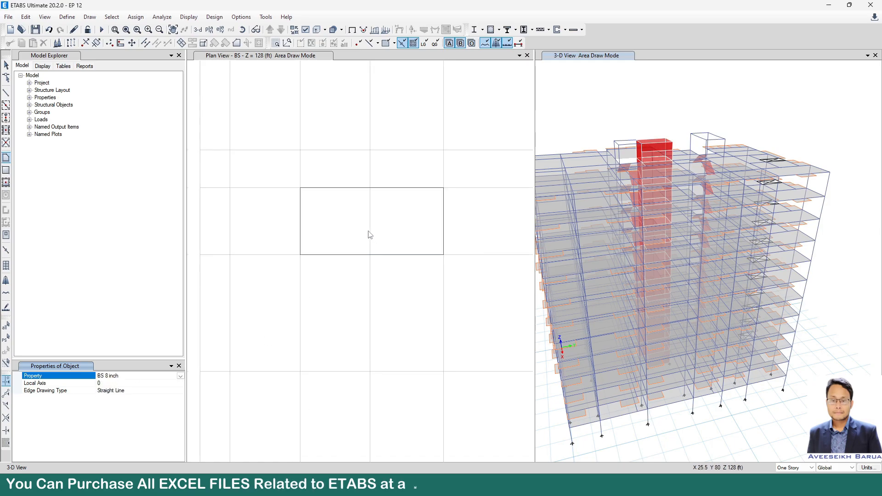
left_click(300, 188)
left_click(300, 255)
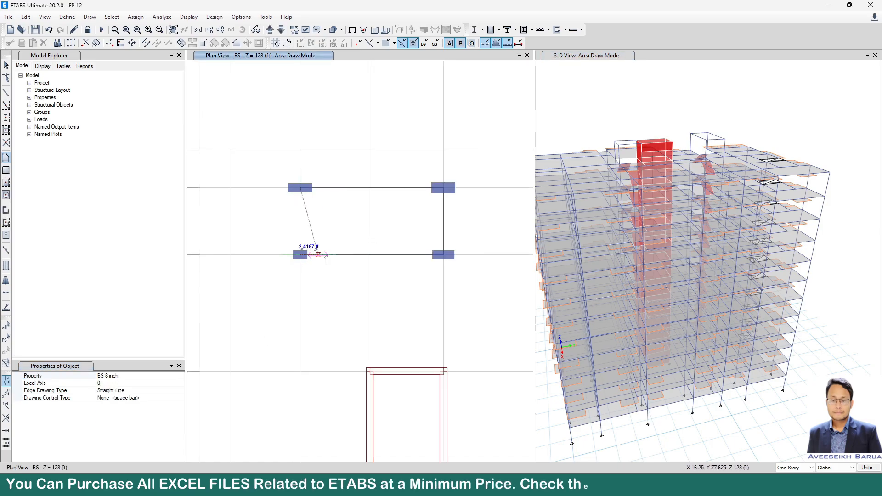
left_click(444, 255)
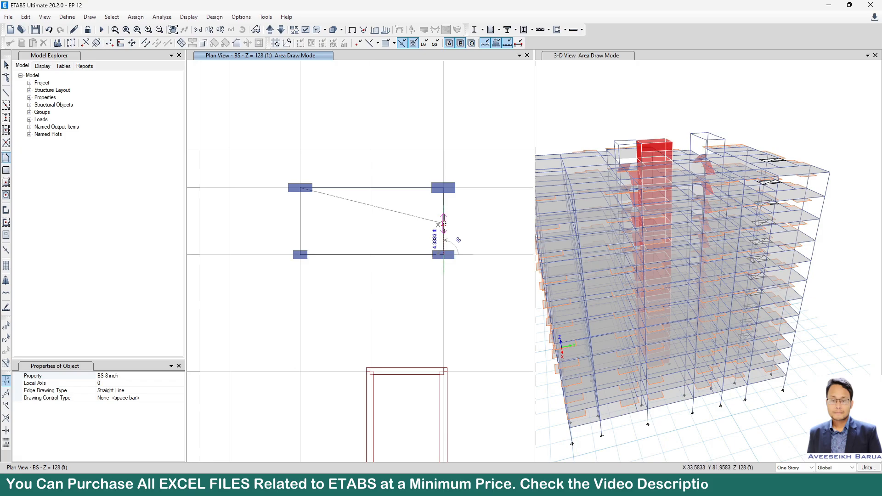
left_click(444, 188)
key("Return")
- Draw a BS 8 inch slab on the BS story over the bay between grids D–E and 3–4
scroll(423, 205, "down", 3)
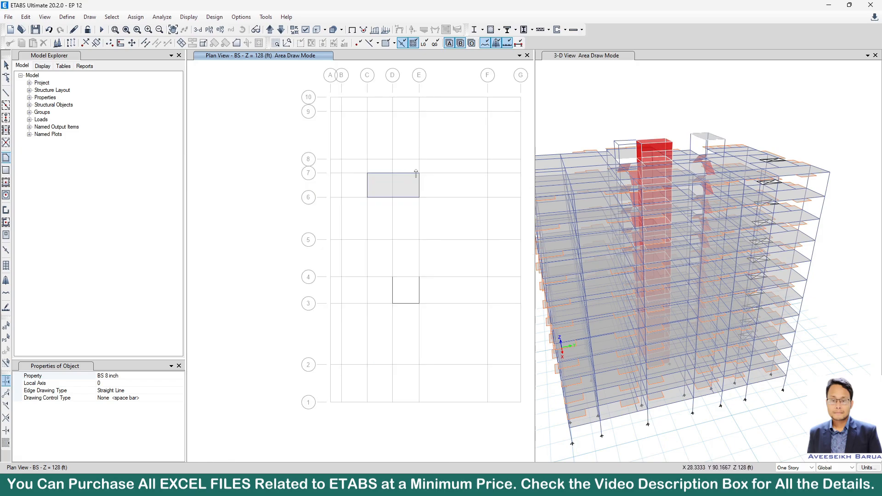
scroll(433, 294, "up", 3)
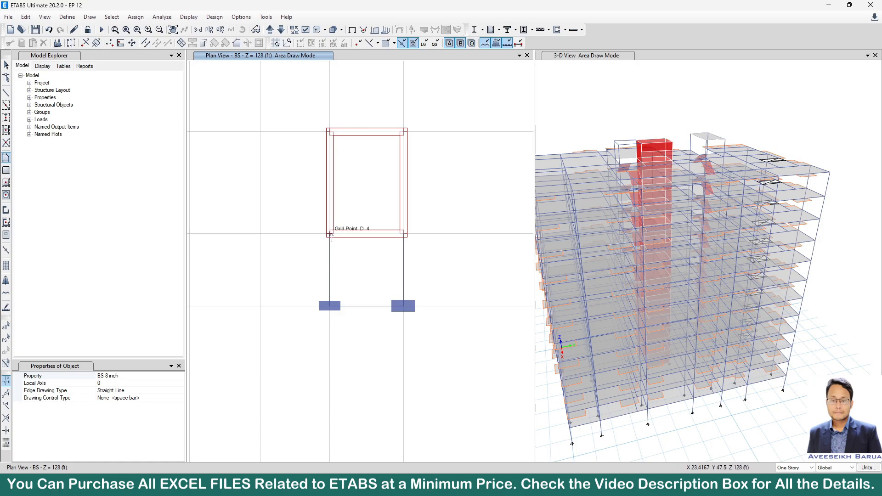
left_click(330, 306)
left_click(404, 307)
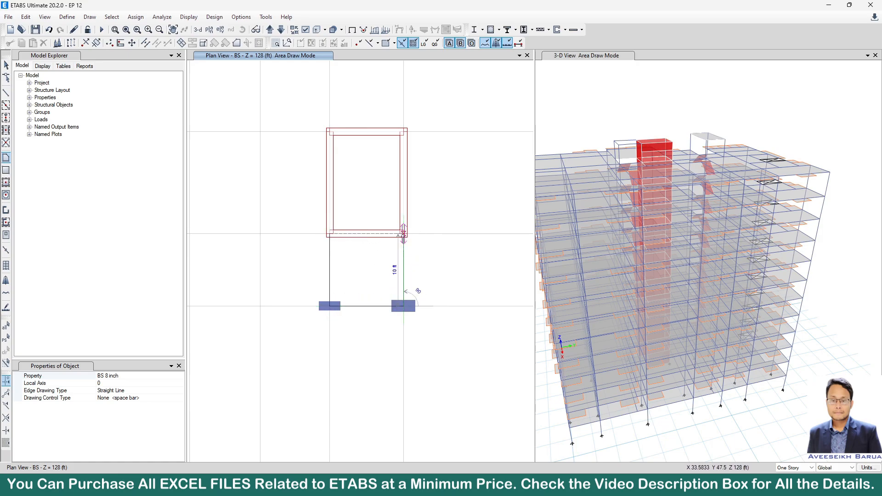
left_click(404, 237)
key("Return")
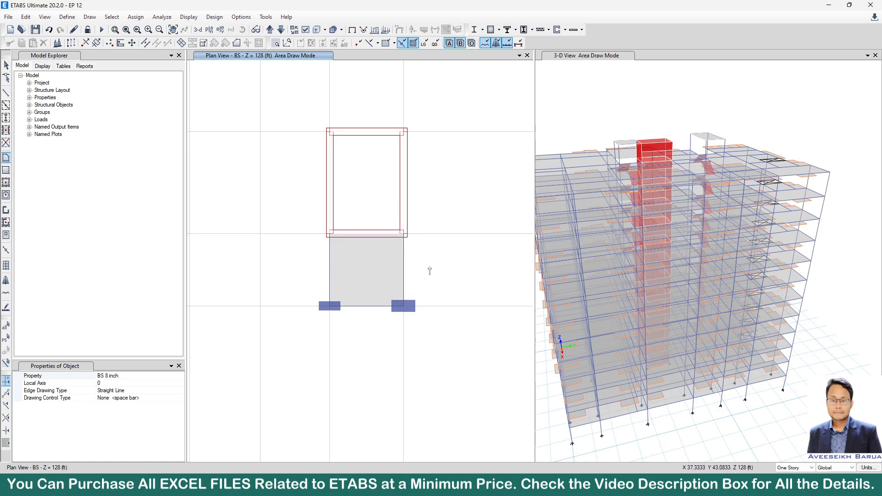
- Draw a BS 8 inch slab over the lift core between grids D–E and 4–5 on the BS story
scroll(413, 282, "down", 3)
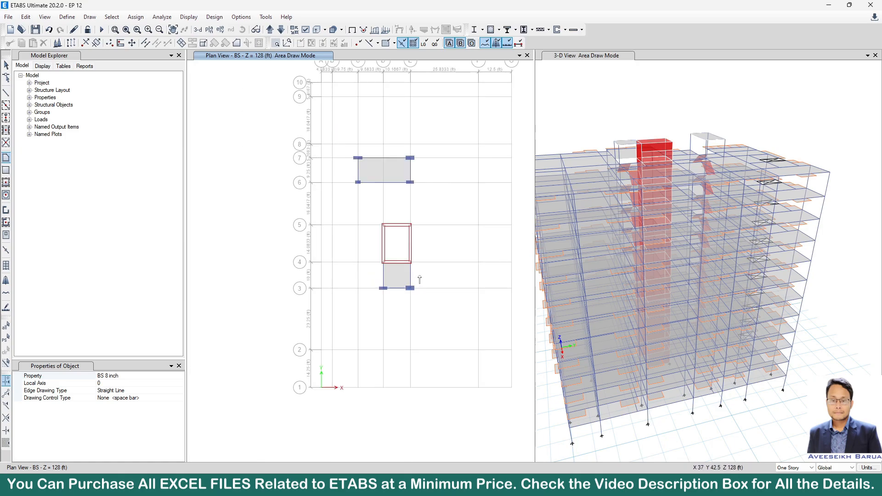
scroll(425, 243, "up", 3)
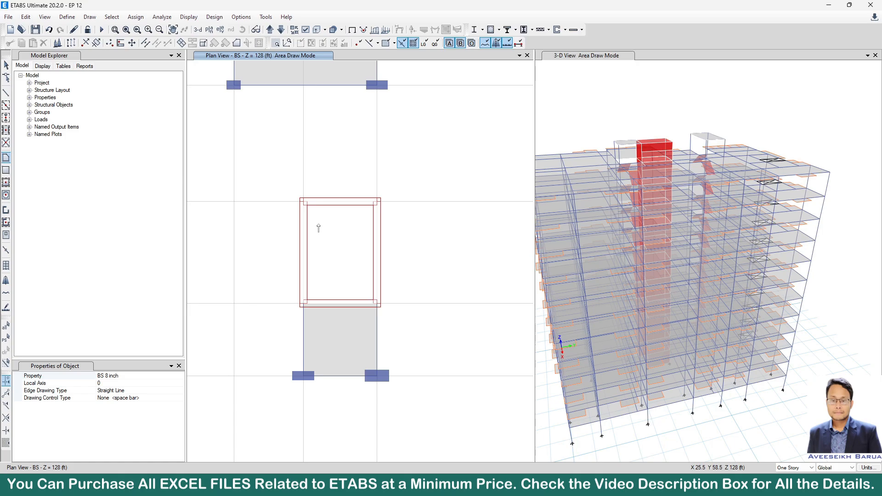
scroll(359, 244, "down", 3)
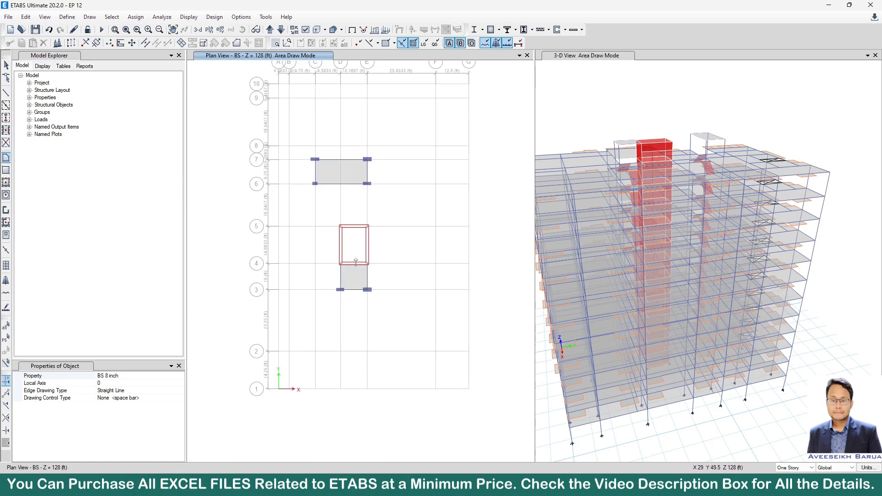
scroll(356, 262, "up", 3)
left_click(342, 227)
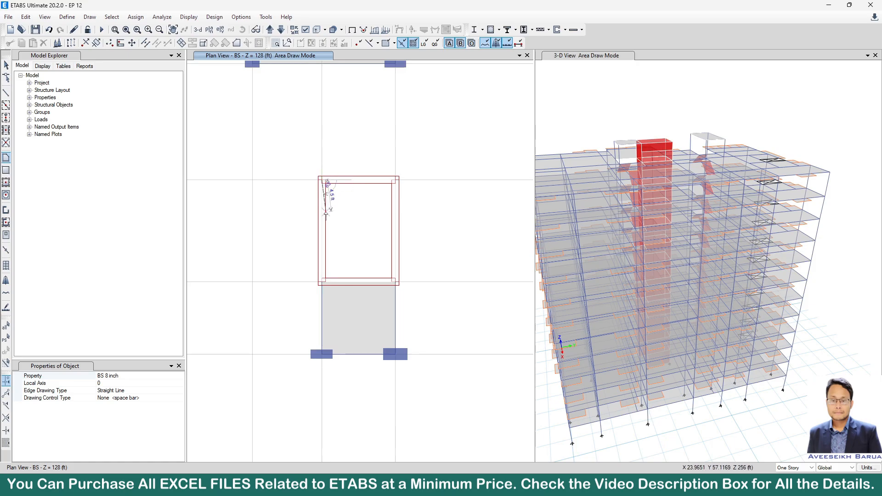
scroll(324, 281, "up", 2)
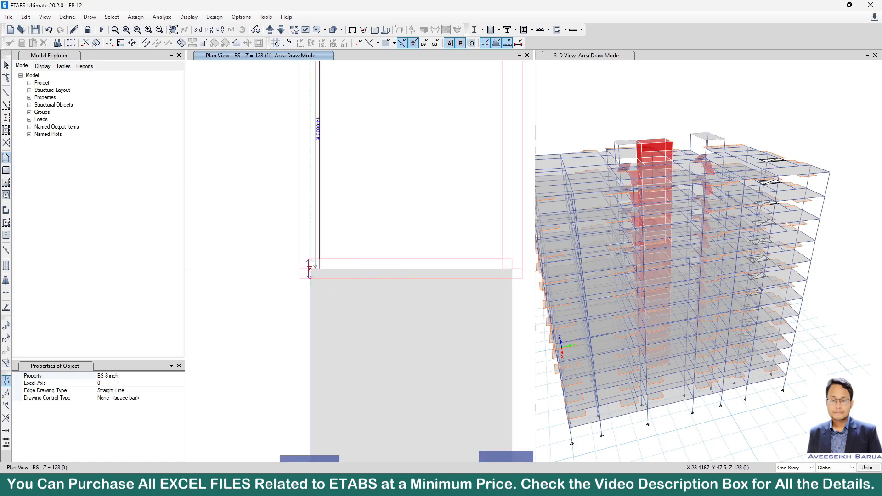
left_click(315, 270)
left_click(311, 270)
scroll(321, 274, "down", 3)
scroll(386, 278, "up", 3)
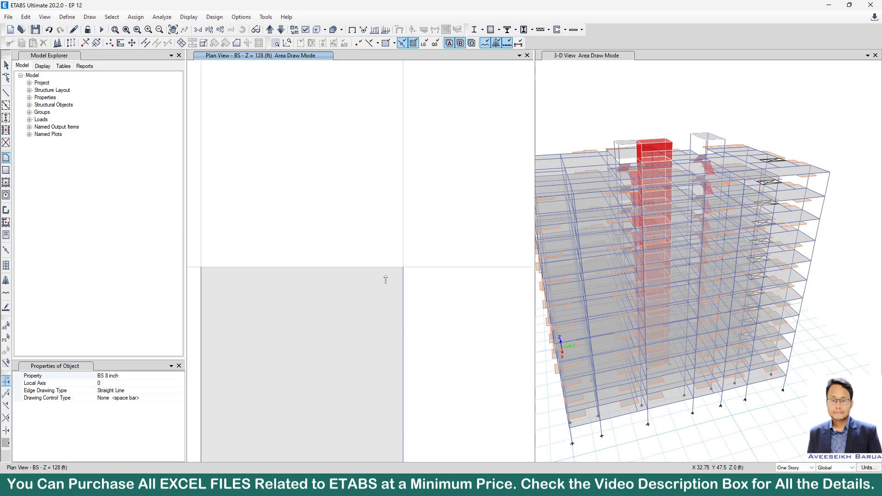
left_click(402, 267)
scroll(403, 268, "down", 3)
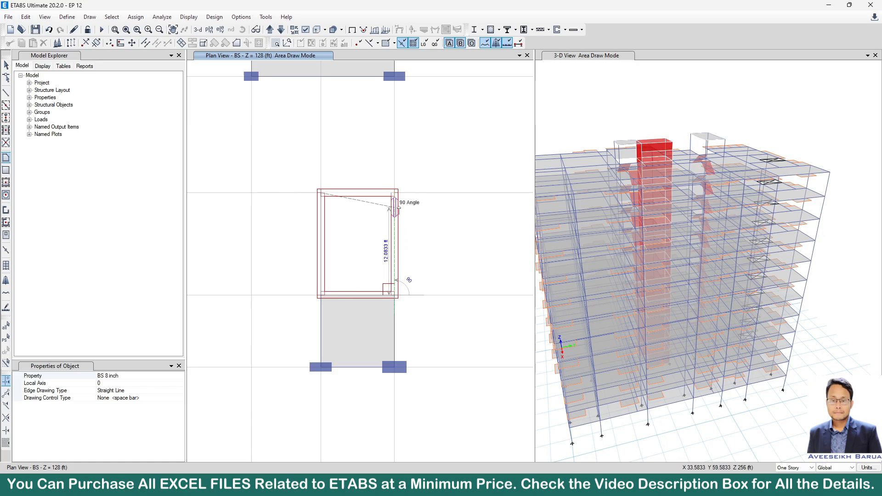
left_click(394, 190)
key("Return")
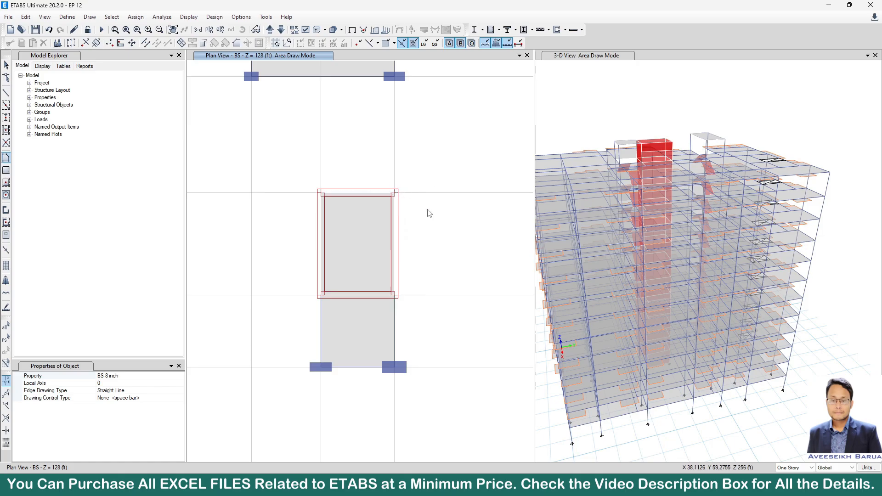
scroll(429, 213, "down", 5)
left_click(6, 65)
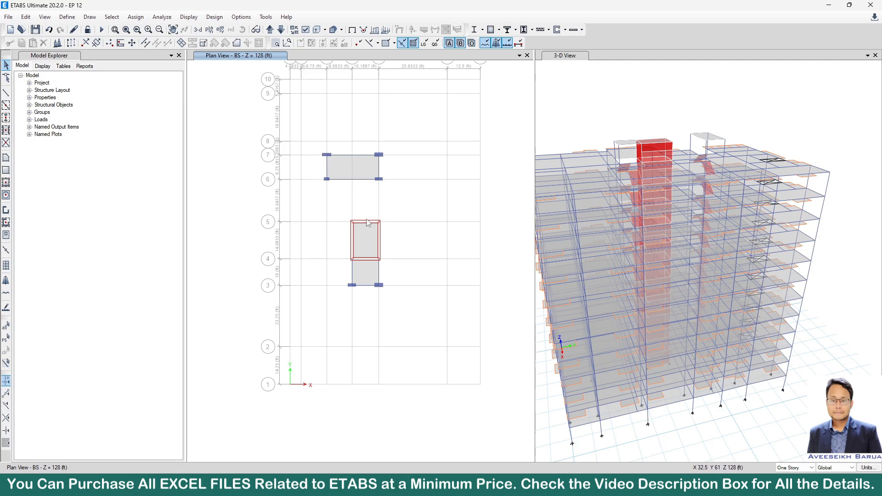
- Add one 6 ft high story above BS, replicated from the existing BS story
left_click(26, 17)
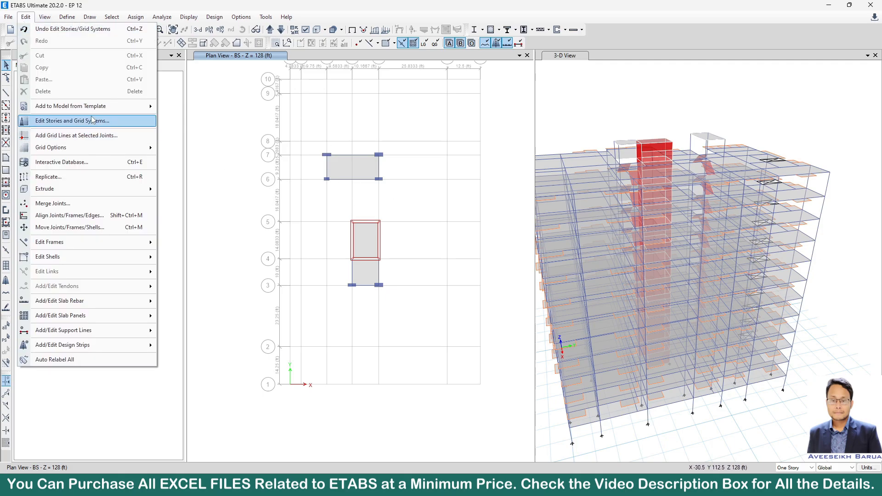
left_click(73, 121)
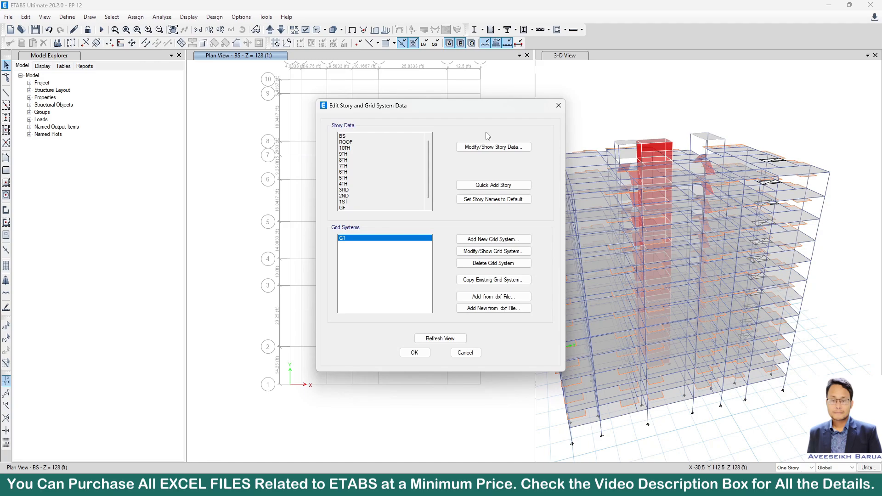
left_click(507, 148)
right_click(273, 171)
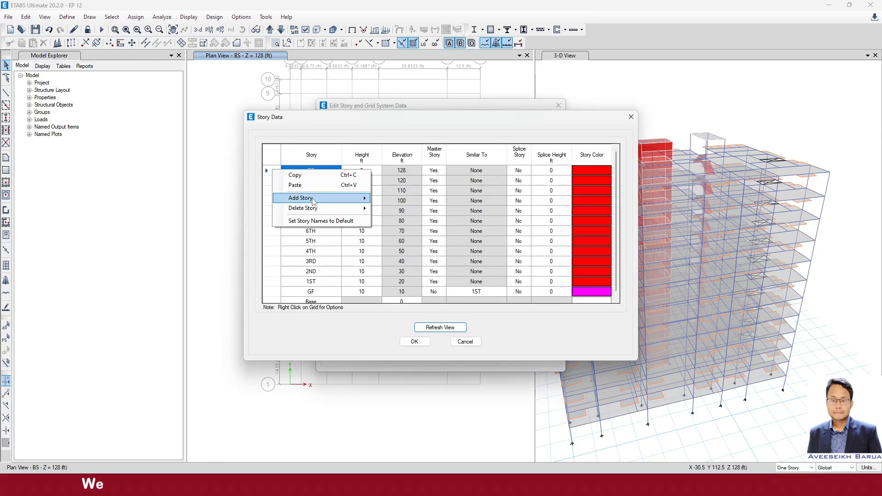
mouse_move(349, 198)
left_click(405, 198)
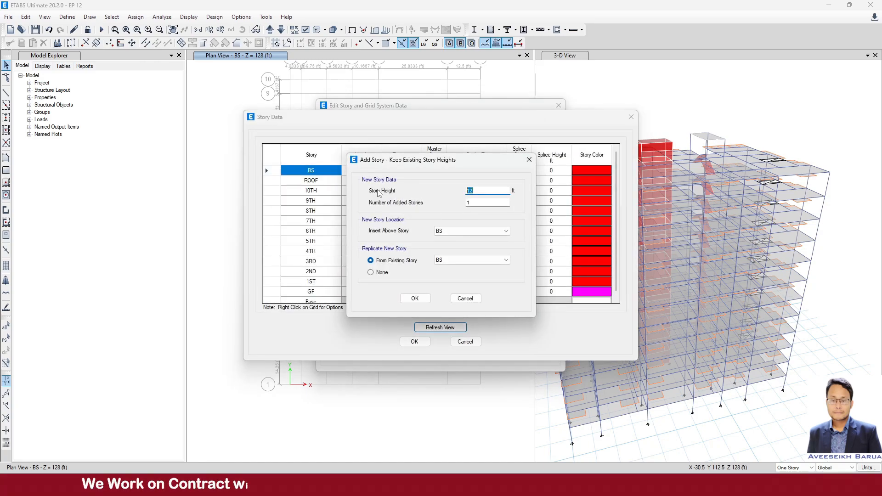
left_click(416, 299)
left_click(416, 342)
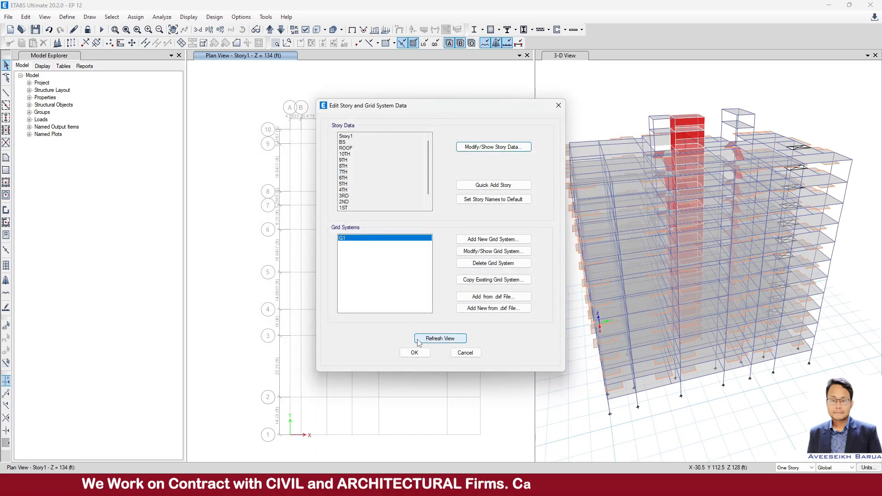
left_click(421, 355)
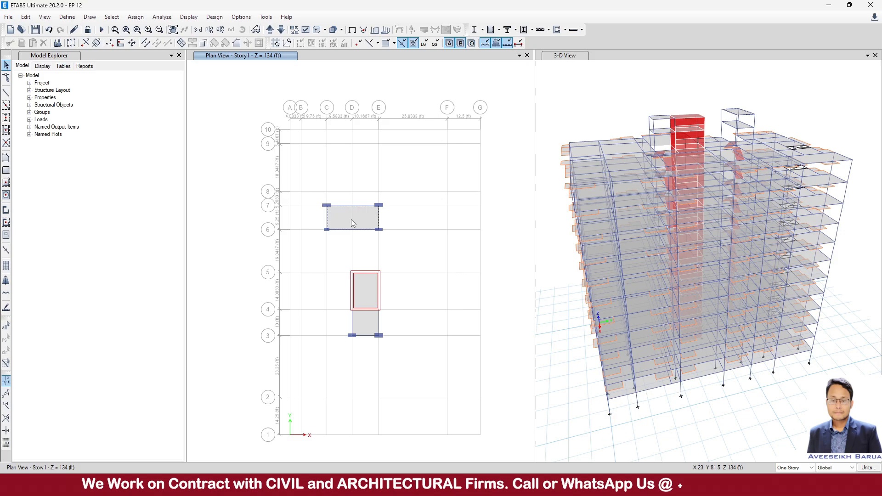
- Assign the Slab 6 inch section to the three slabs on the new top story and clear the assignment labels
right_click(353, 223)
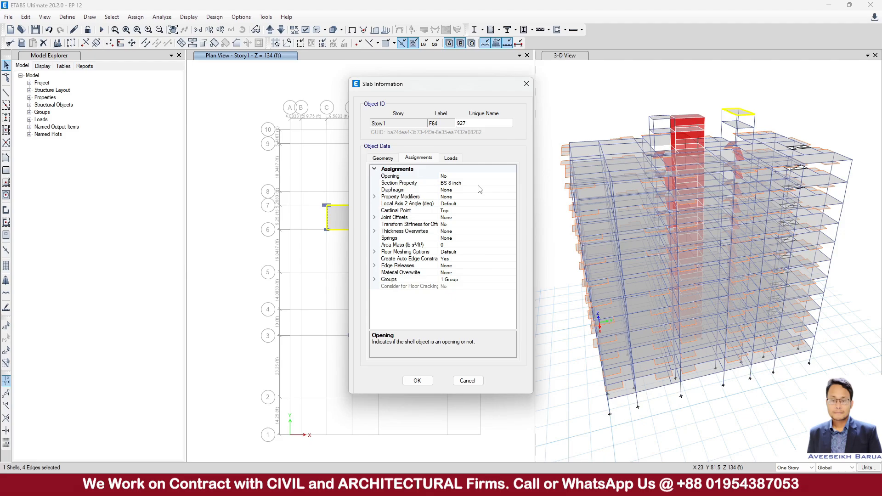
key("Escape")
left_click(359, 216)
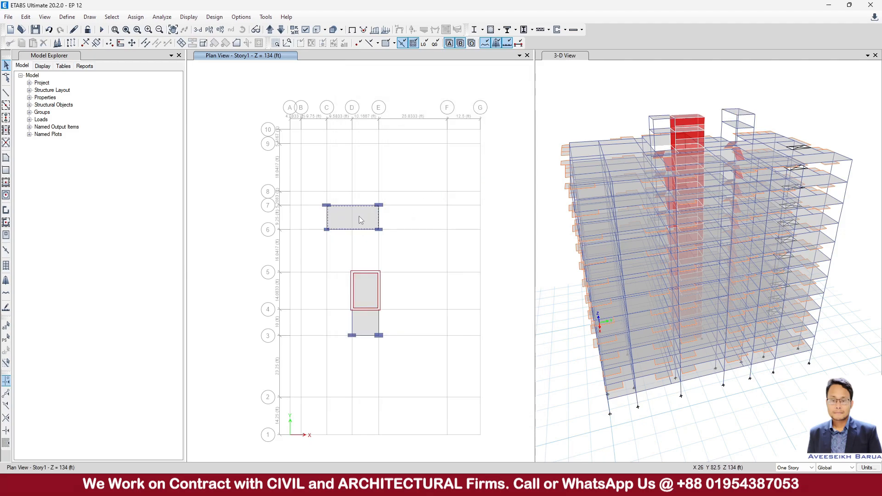
left_click(370, 280)
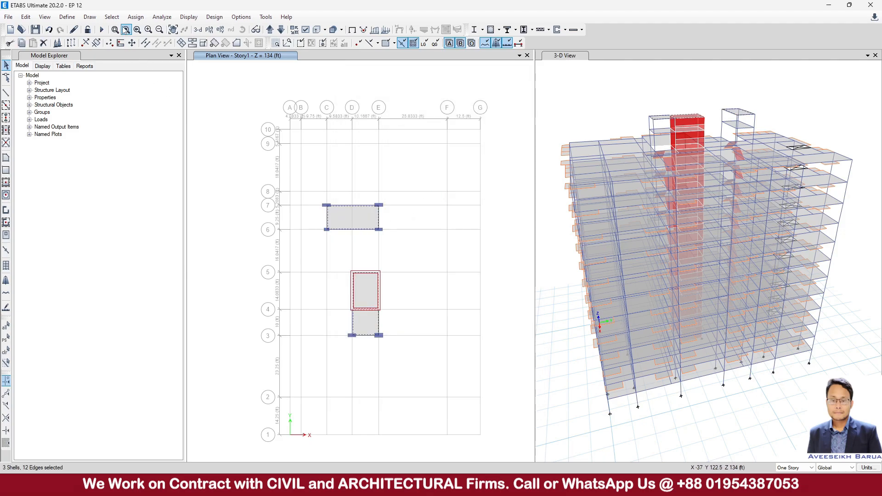
left_click(136, 17)
mouse_move(158, 44)
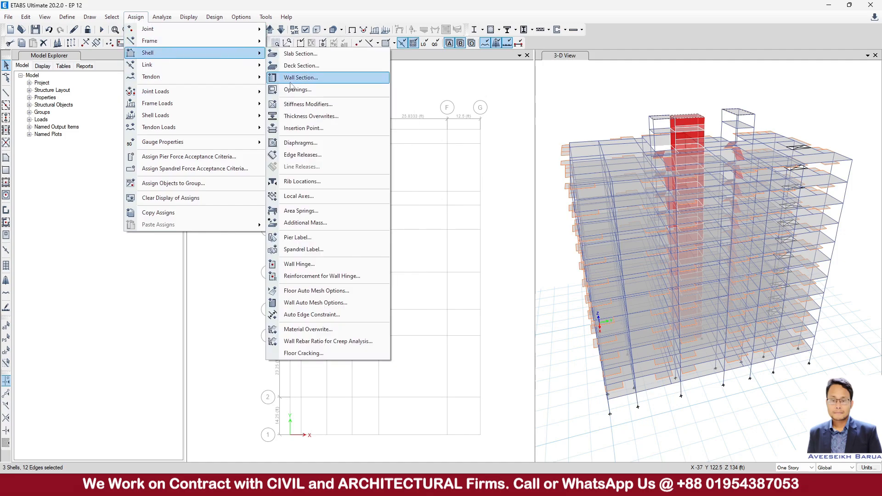
left_click(293, 59)
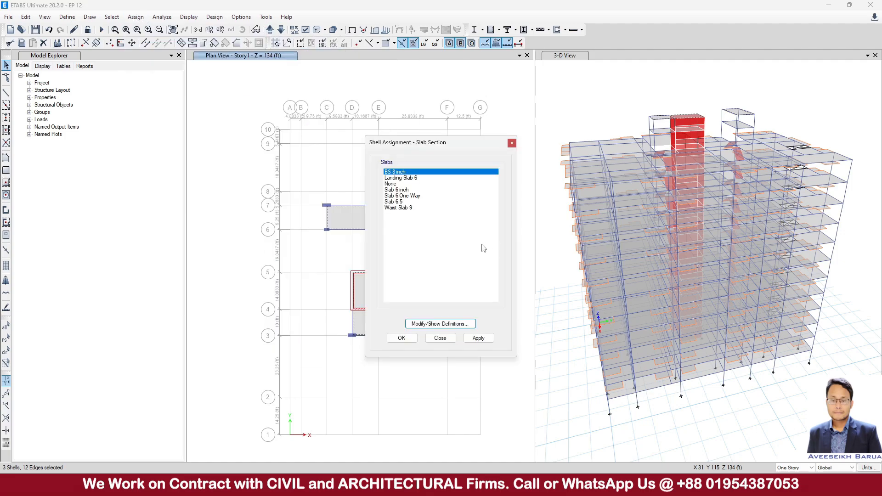
left_click(396, 190)
left_click(479, 338)
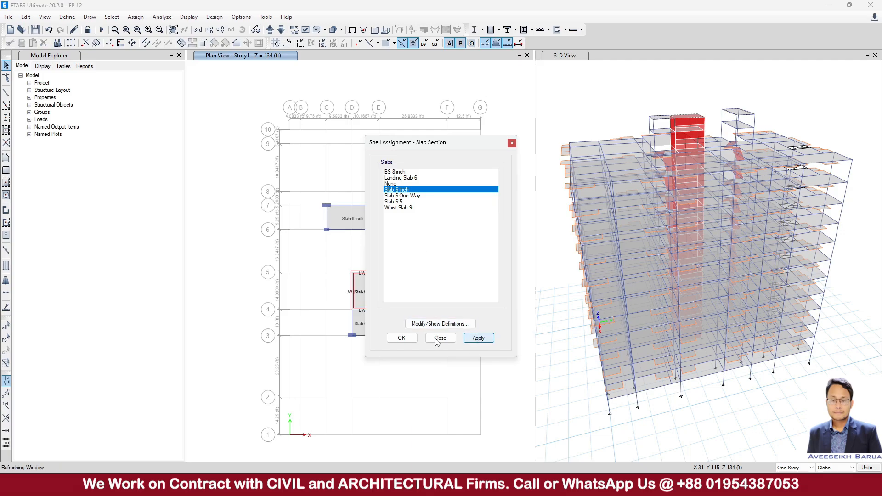
left_click(401, 339)
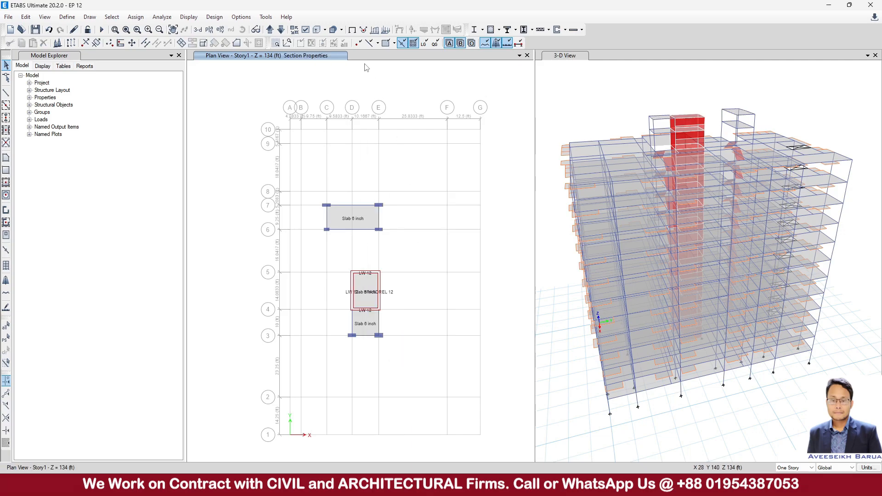
left_click(352, 31)
- Set up wall drawing with the WT SIDE WALL 8 property and automatic pier/spandrel IDs enabled
middle_click_drag(388, 232, 388, 169)
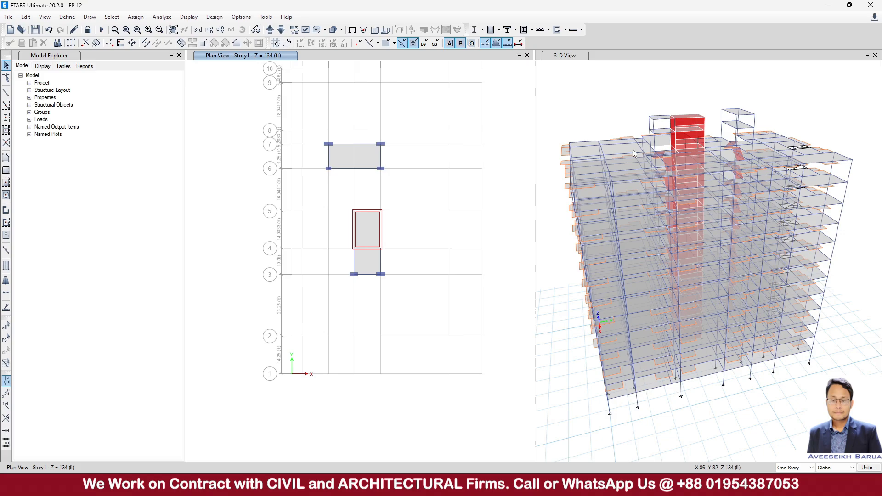
scroll(701, 101, "up", 5)
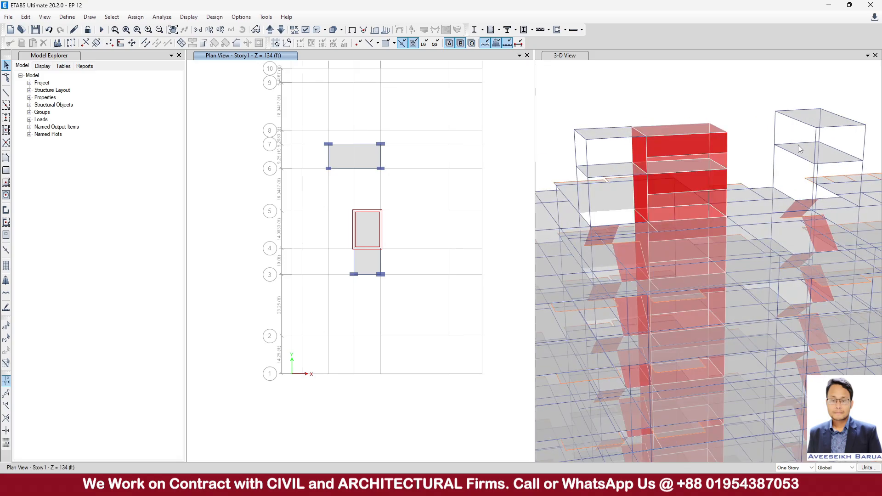
left_click(6, 212)
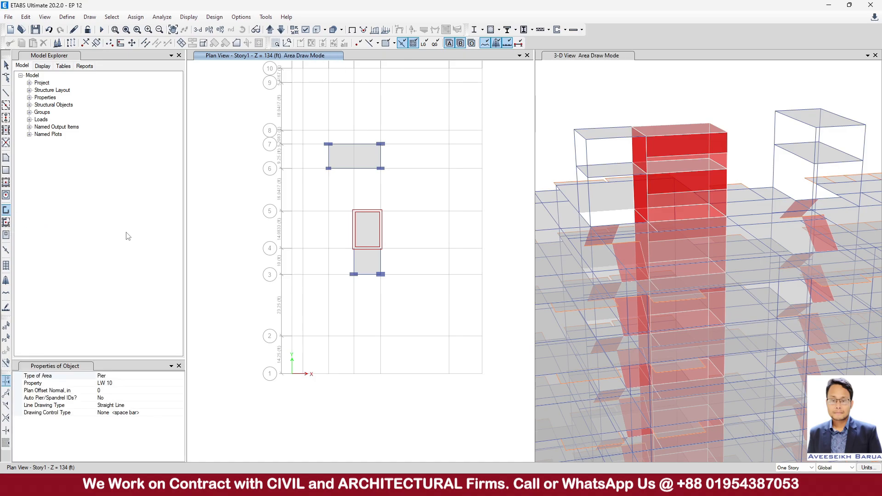
left_click(182, 383)
left_click(180, 382)
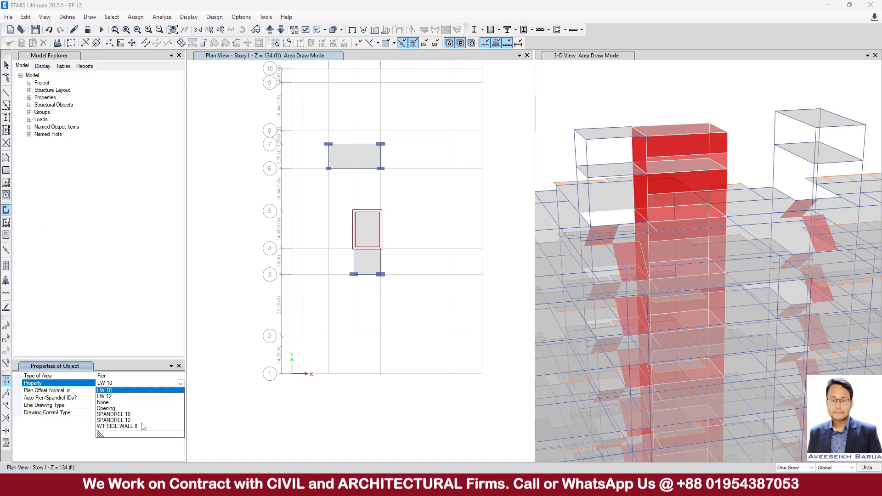
left_click(117, 427)
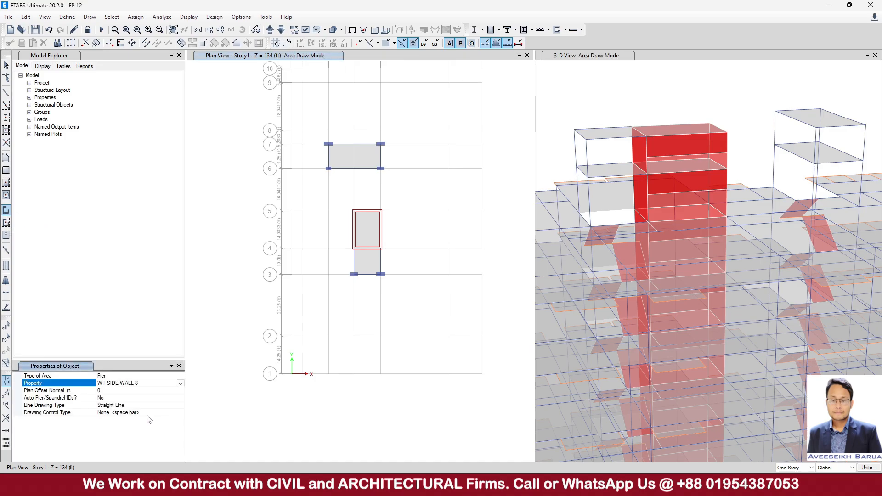
left_click(181, 398)
left_click(181, 398)
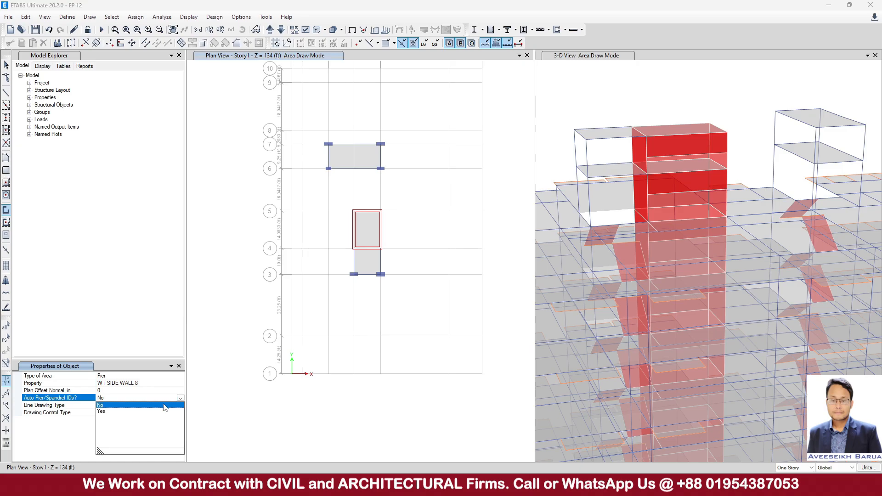
left_click(103, 412)
- Draw walls along all four sides of the bay between grids C–E and 6–7 on the top story
scroll(383, 178, "up", 3)
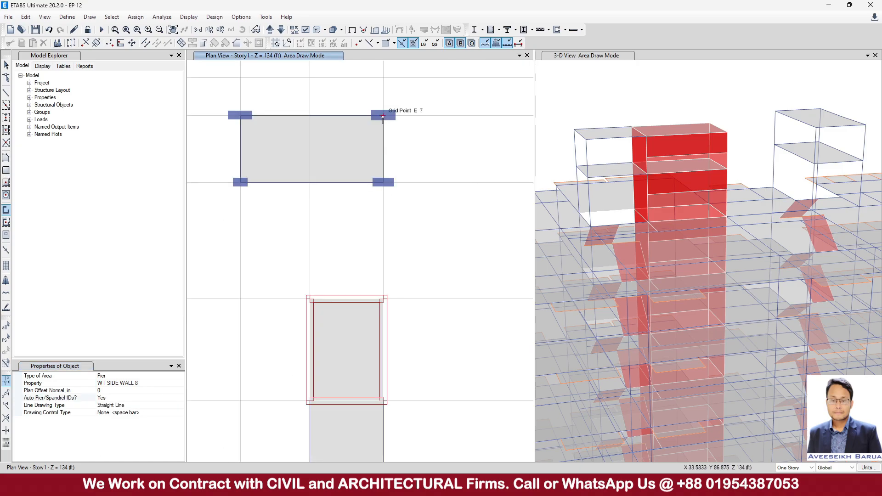
left_click(383, 115)
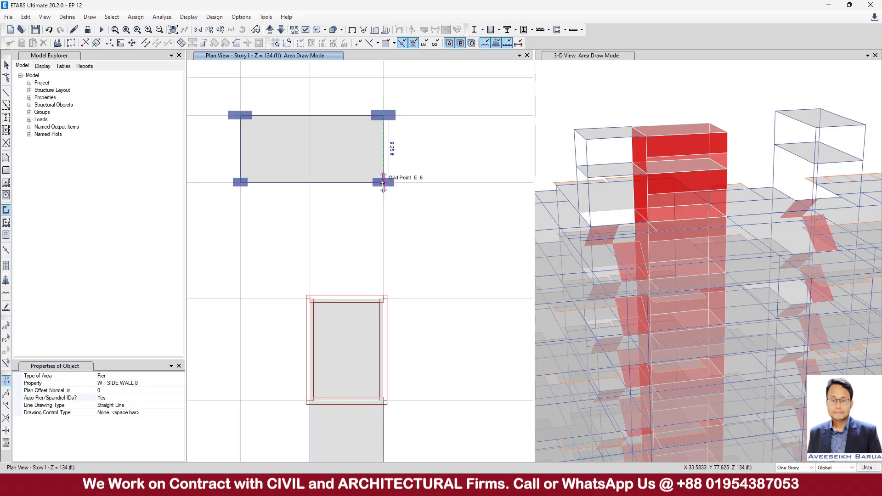
left_click(384, 182)
left_click(240, 182)
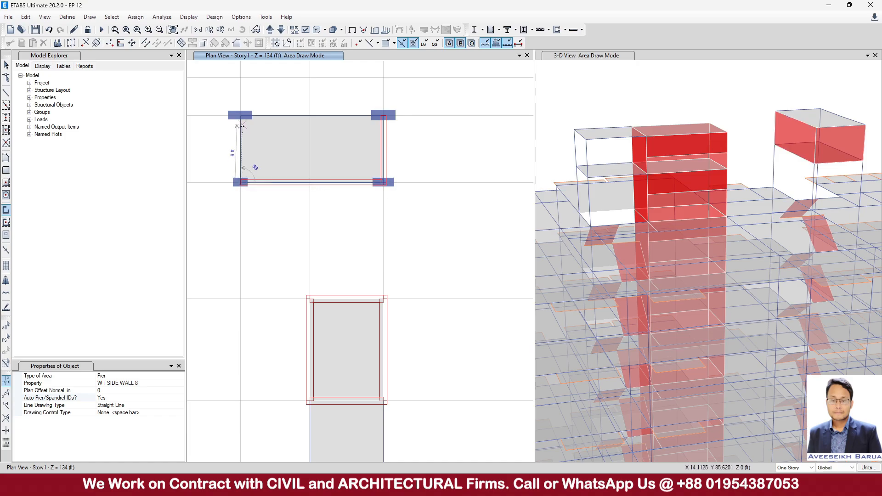
left_click(240, 115)
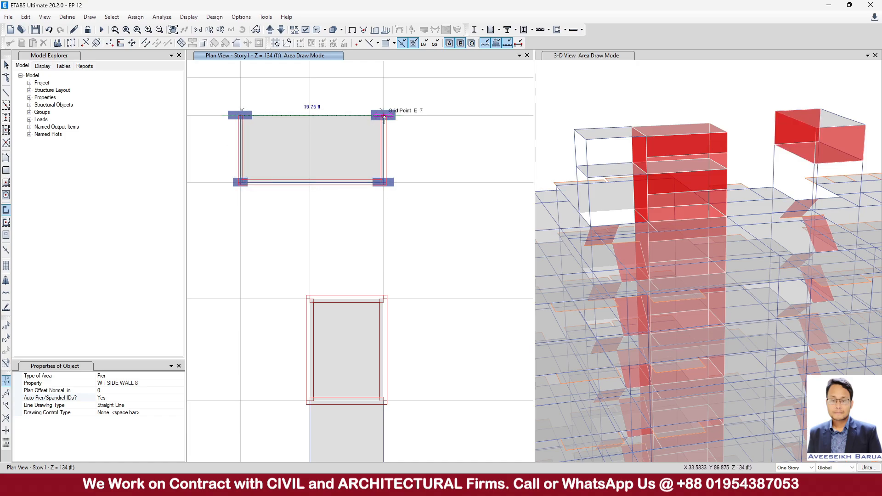
left_click(386, 117)
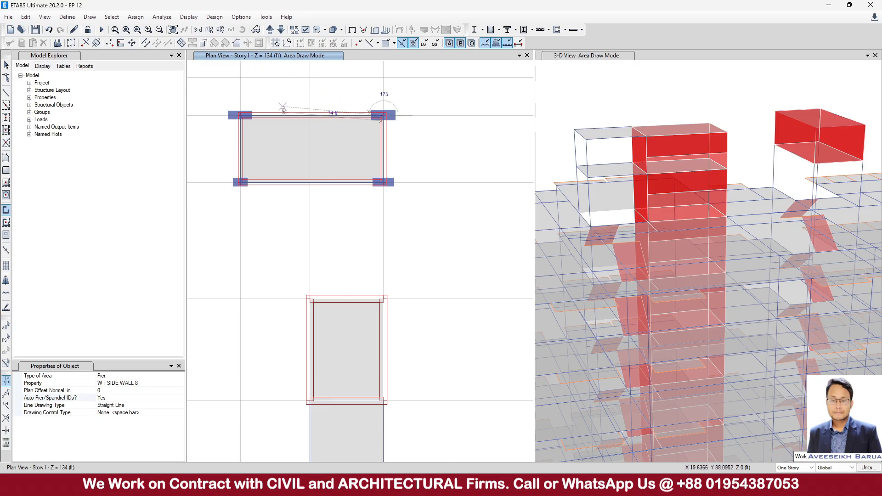
left_click(6, 65)
- Rename the top story as TS in the story data and refresh the view
left_click(26, 16)
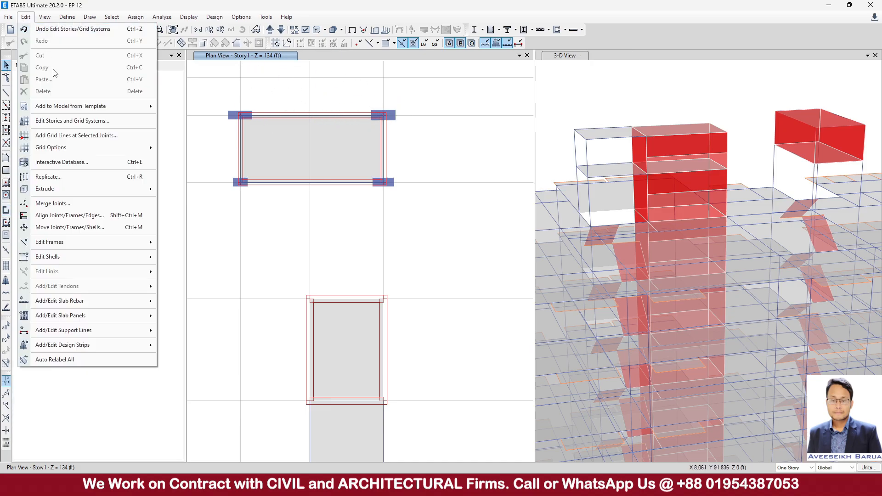
left_click(51, 118)
left_click(487, 147)
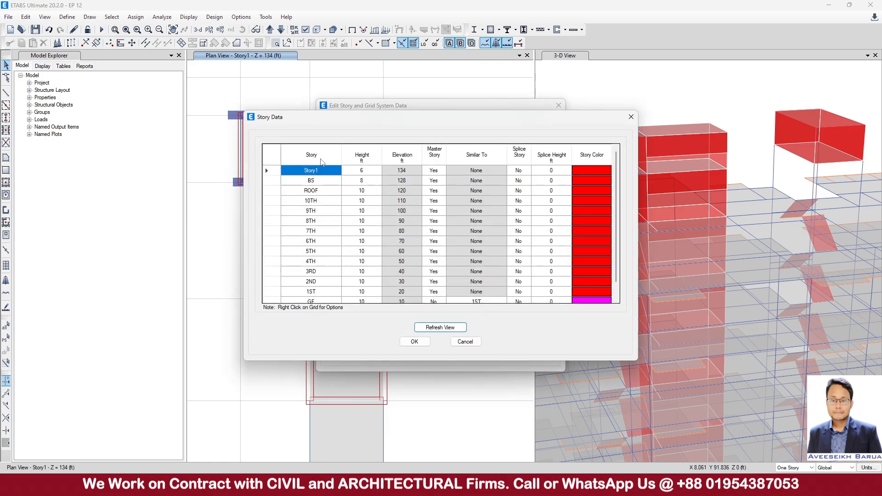
left_click(314, 168)
type("T")
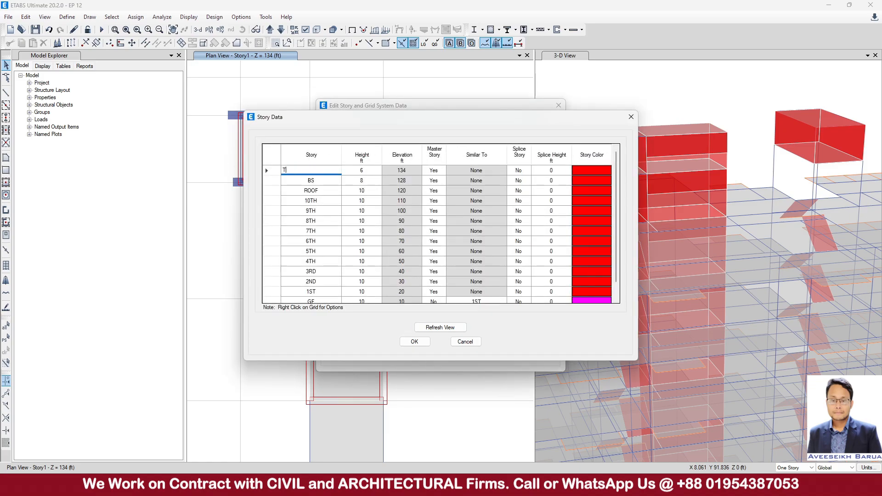
type("S")
left_click(439, 327)
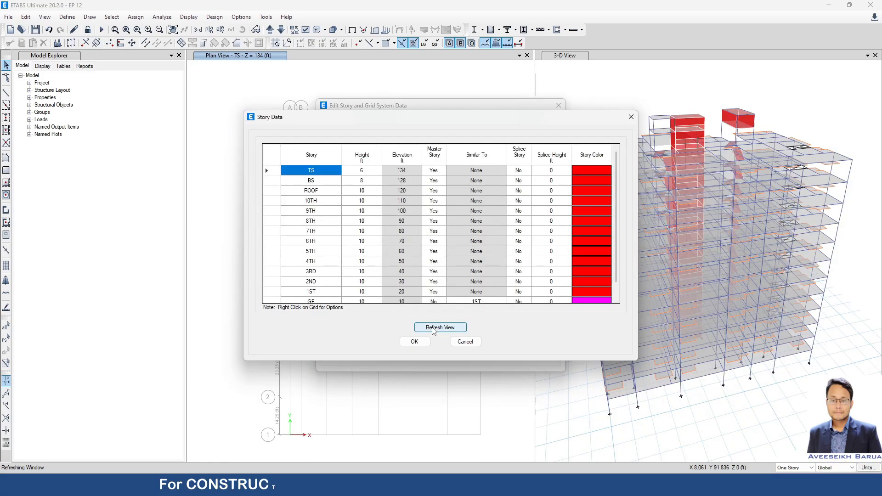
left_click(426, 342)
left_click(427, 340)
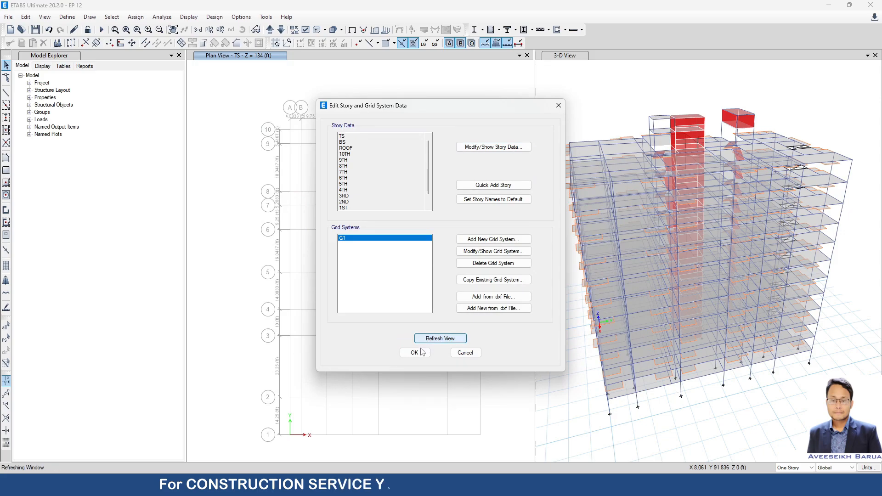
left_click(415, 353)
- Examine the slabs and side walls of the TS story in the plan and 3-D views
scroll(396, 257, "up", 3)
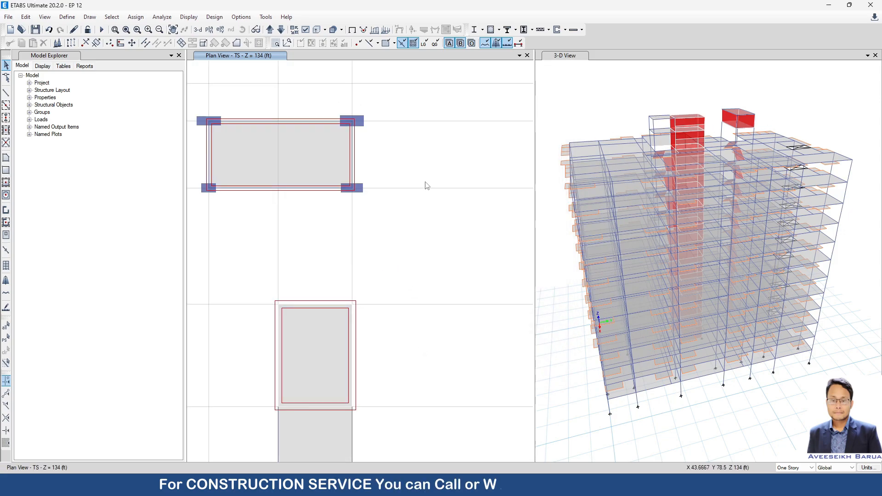
scroll(414, 270, "down", 3)
scroll(716, 123, "up", 4)
scroll(716, 123, "up", 2)
scroll(627, 186, "down", 5)
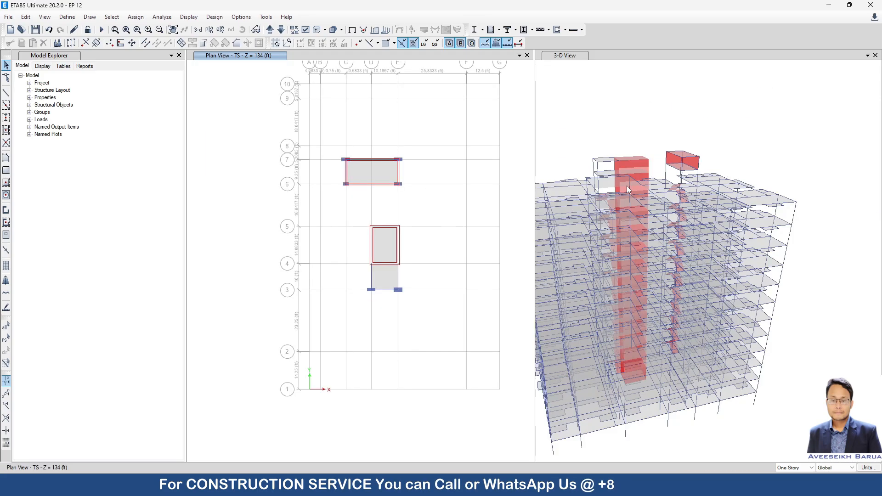
middle_click_drag(598, 187, 640, 171)
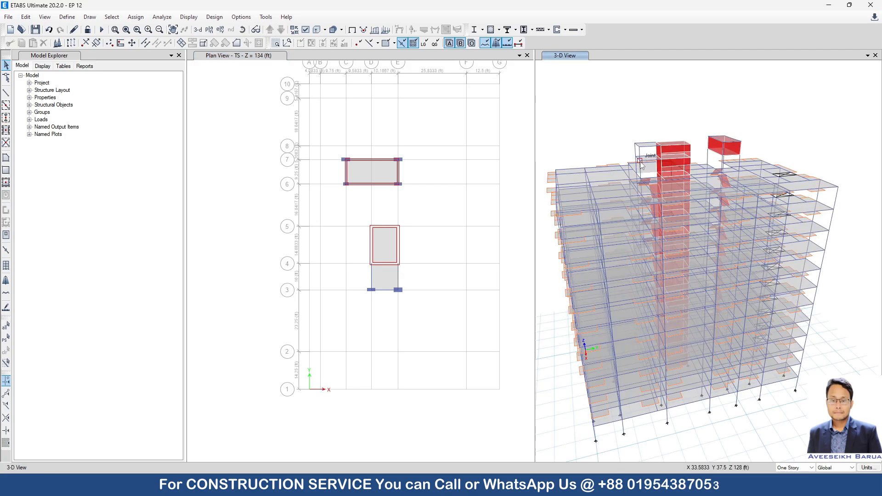
scroll(395, 263, "up", 4)
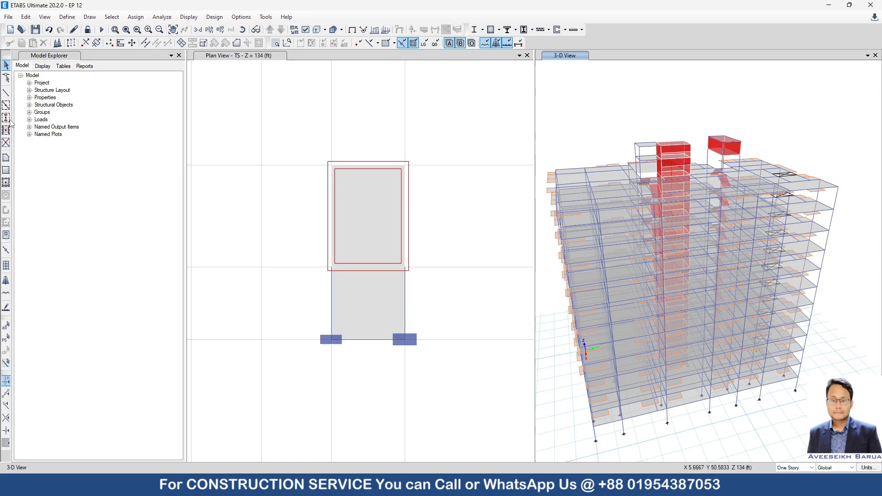
left_click(280, 265)
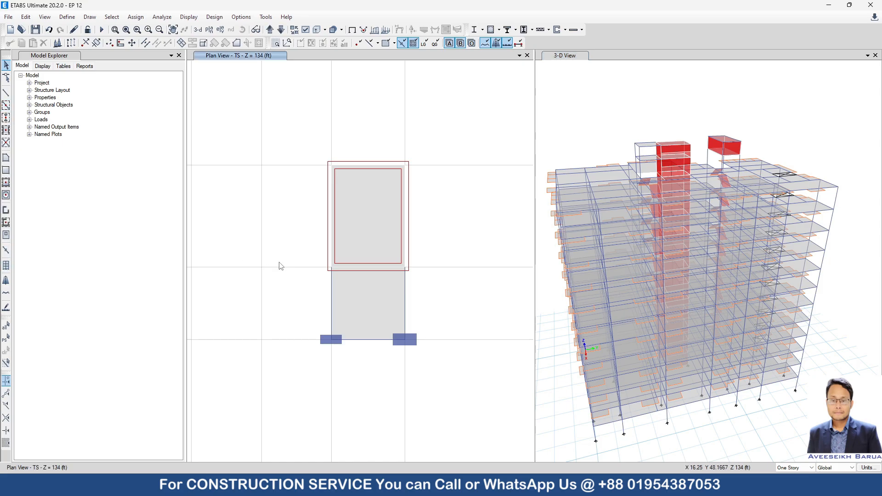
- Draw WT SIDE WALL 8 walls along grids E, 3 and D to enclose the bay between grids D–E and 3–4 on the TS story
left_click(6, 210)
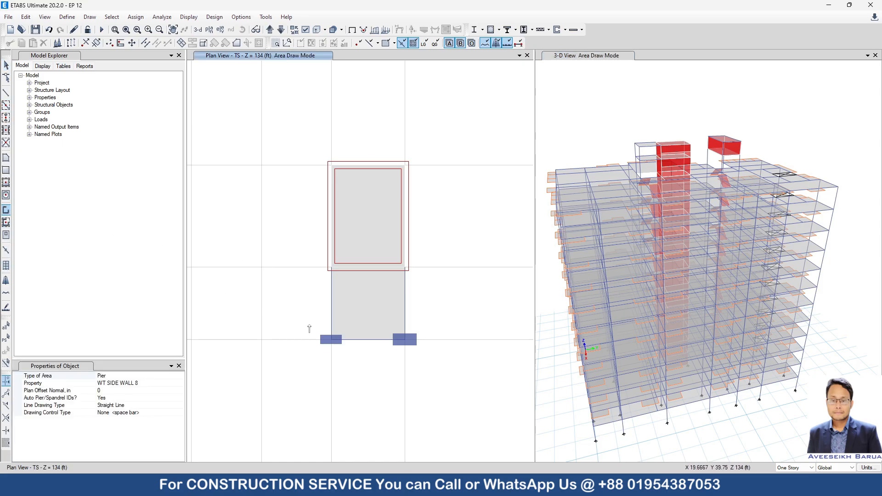
scroll(409, 355, "up", 4)
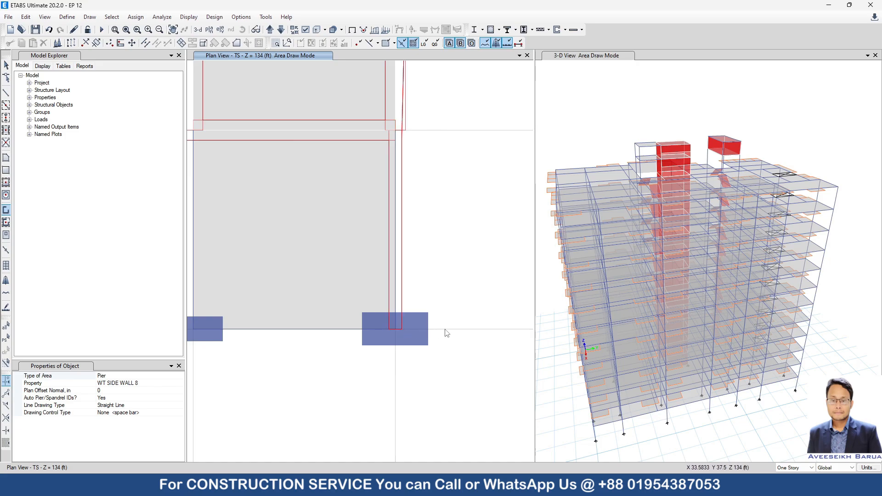
scroll(450, 332, "down", 4)
left_click(431, 329)
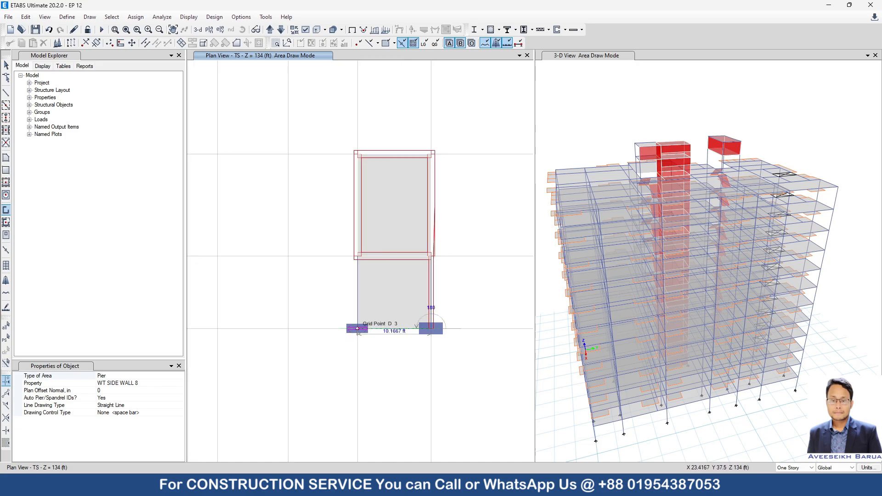
left_click(358, 329)
scroll(367, 295, "up", 4)
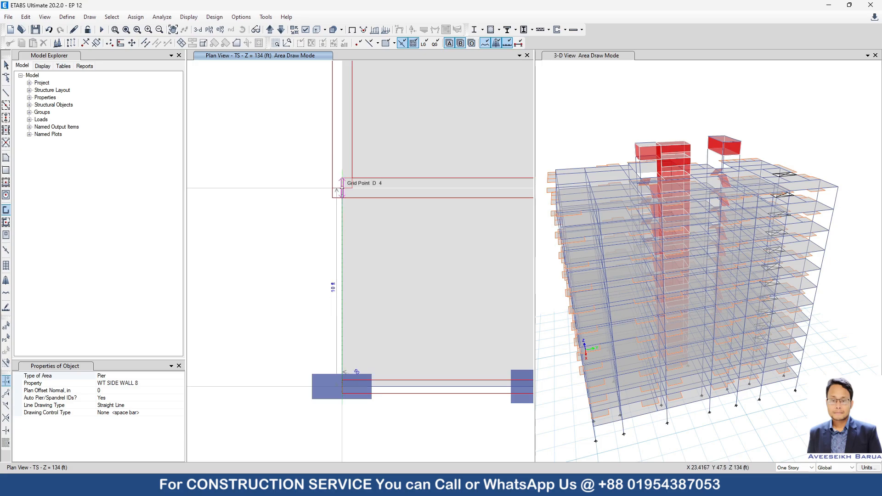
left_click(341, 188)
scroll(357, 241, "down", 4)
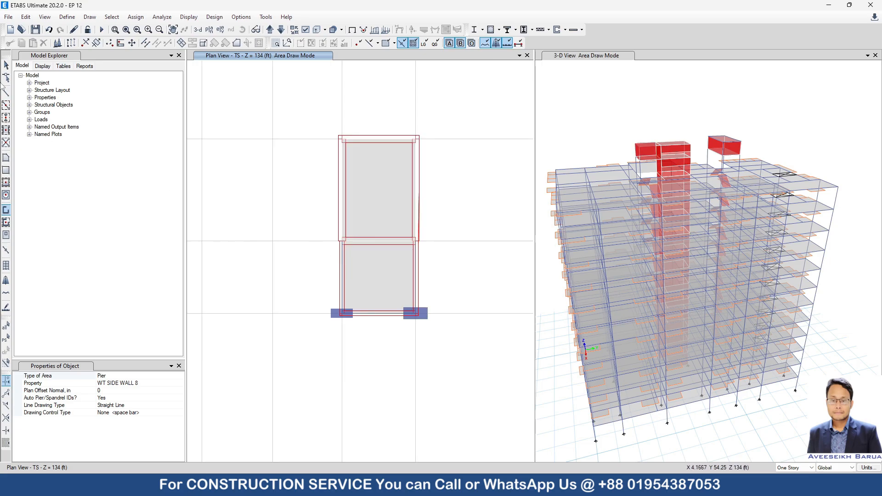
left_click(6, 64)
- Show the 1ST story in the plan view and set the editing scope to All Stories
scroll(648, 145, "up", 6)
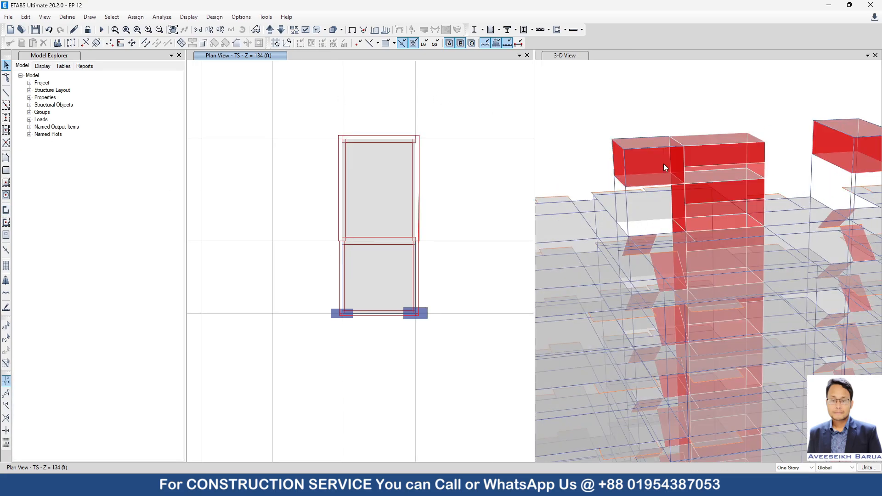
scroll(646, 173, "down", 6)
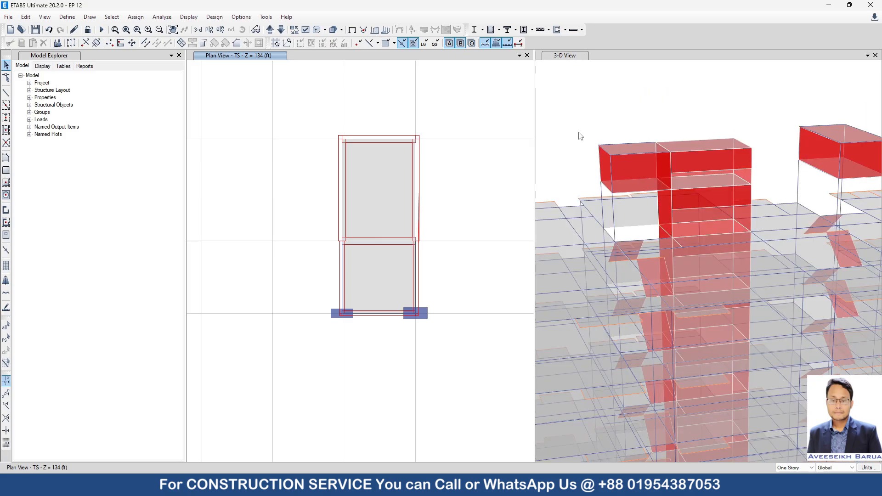
scroll(459, 173, "up", 4)
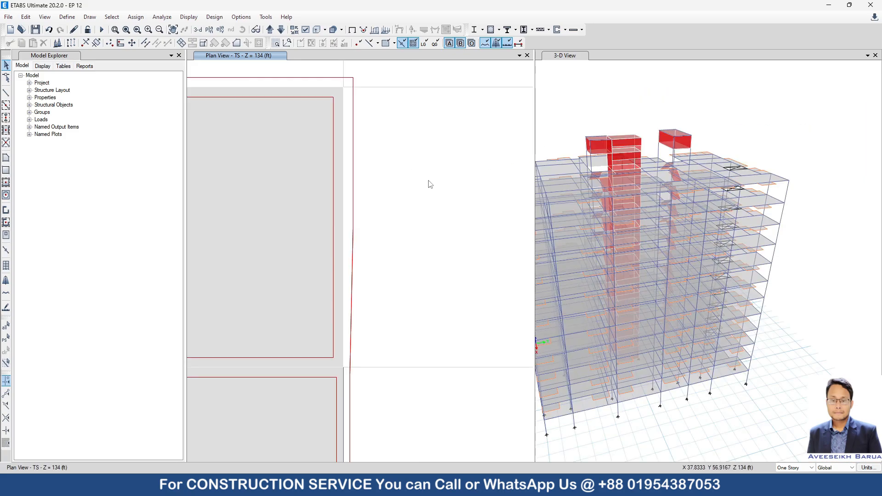
scroll(431, 184, "down", 4)
left_click(270, 30)
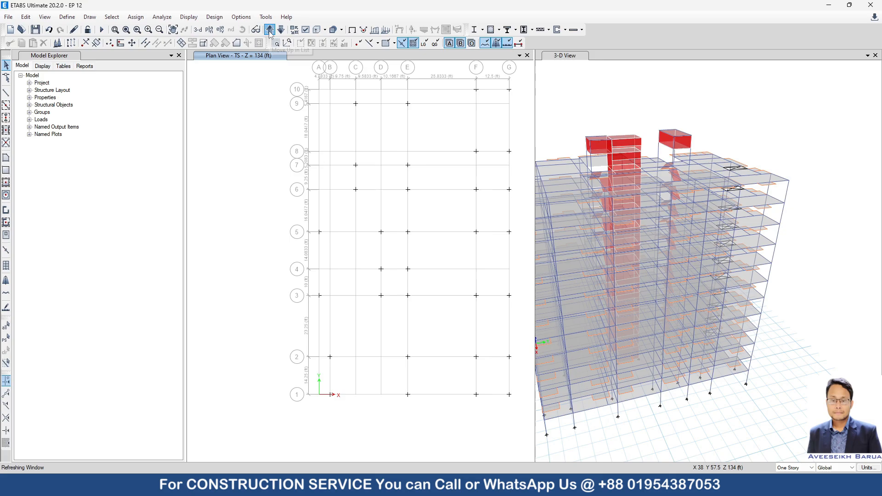
left_click(270, 31)
left_click(270, 30)
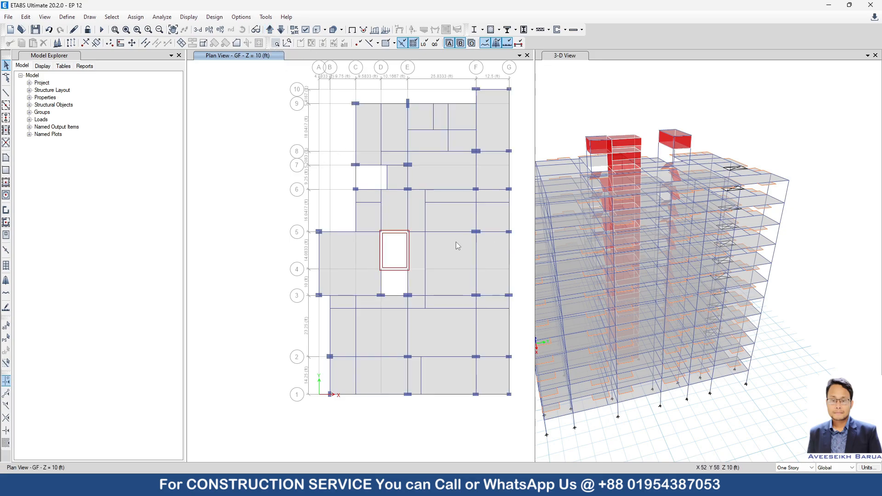
middle_click_drag(456, 243, 410, 230)
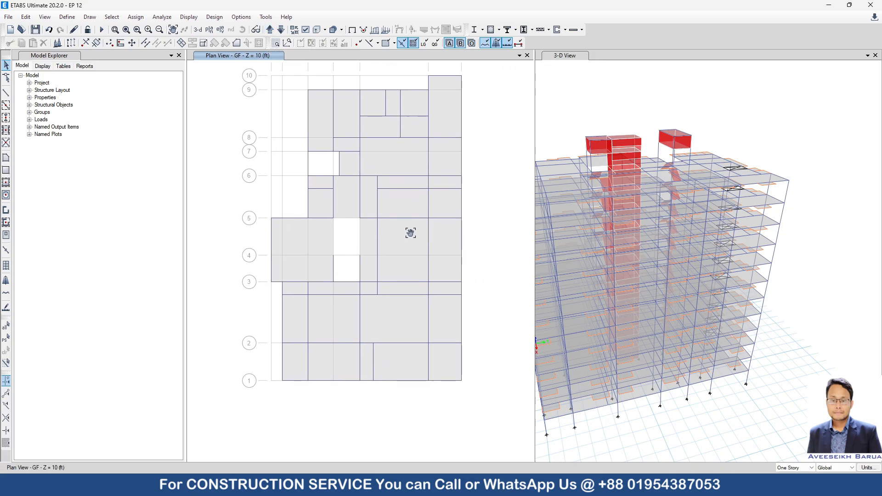
left_click(270, 31)
left_click(270, 30)
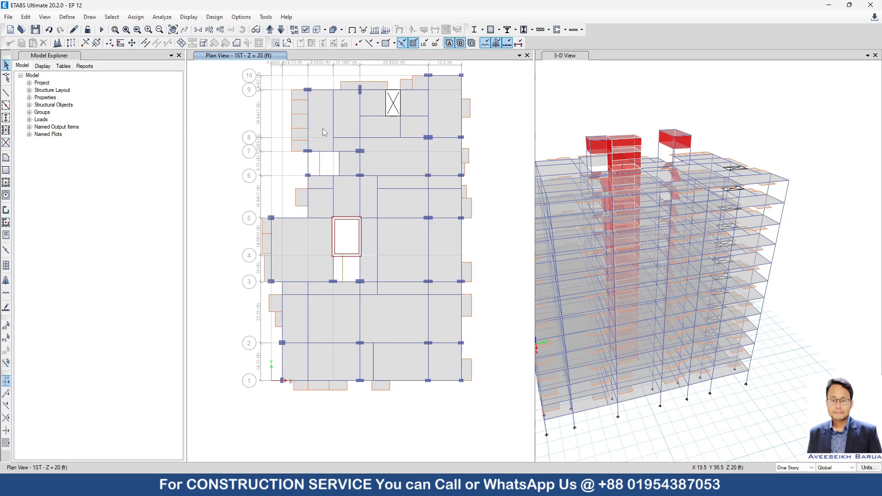
left_click(790, 484)
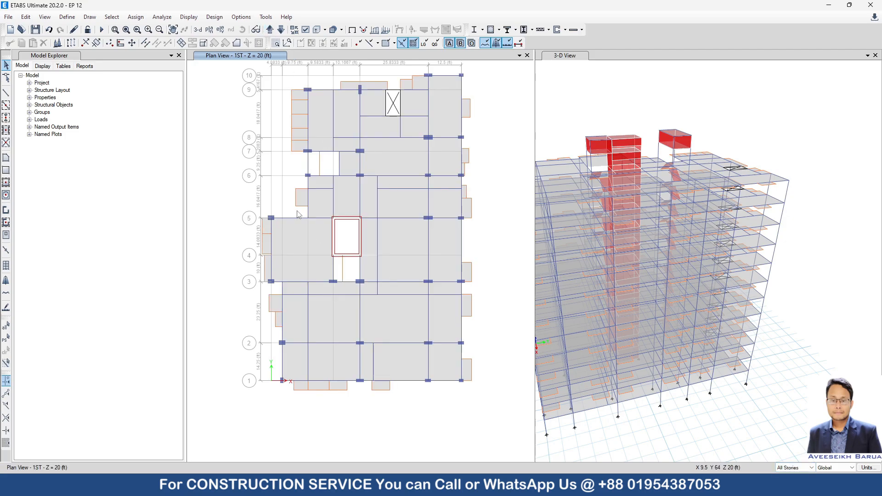
- Delete the intermediate beams crossing the openings at grids C–D/6–7 and D–E/3–4 on all stories
left_click(320, 170)
middle_click_drag(679, 341, 746, 322)
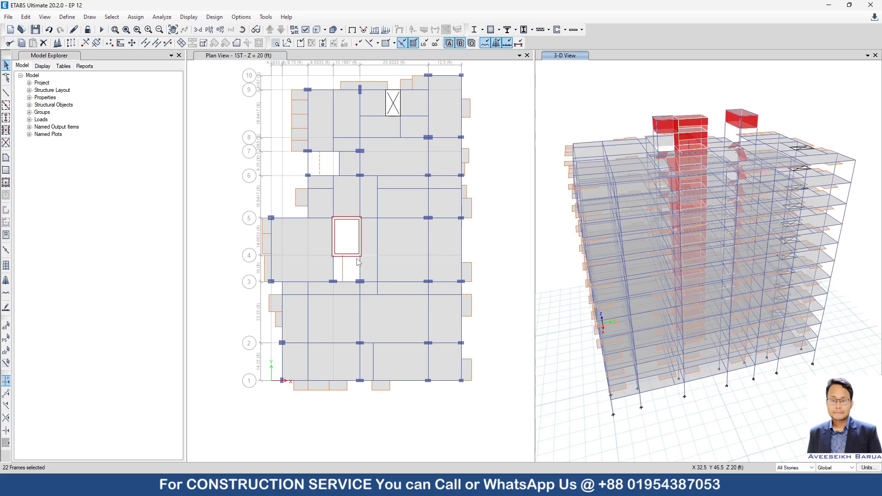
left_click(343, 268)
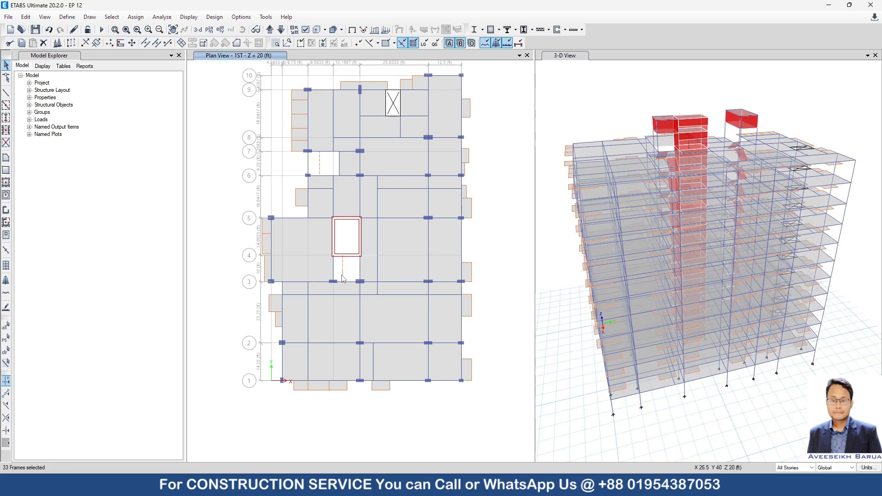
key("Delete")
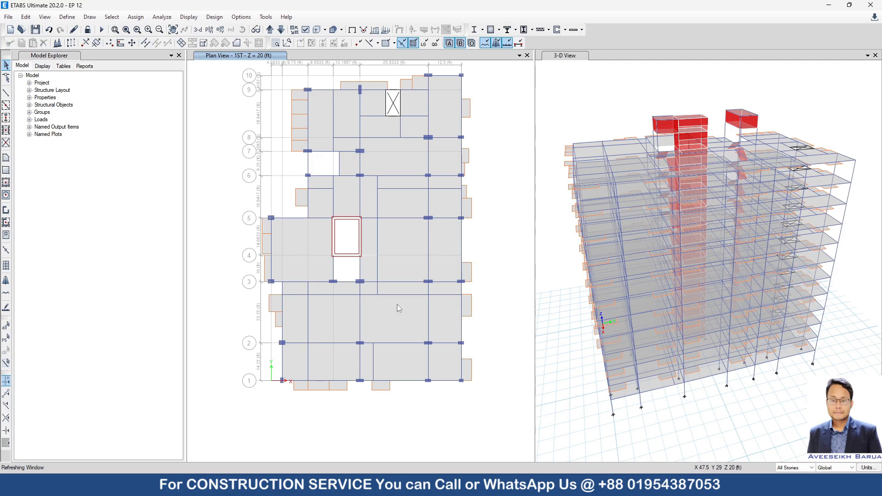
- Select the edge beams beside the openings at grids 6–7 and 3–4 across all stories and check them up to the 7TH story
left_click(340, 164)
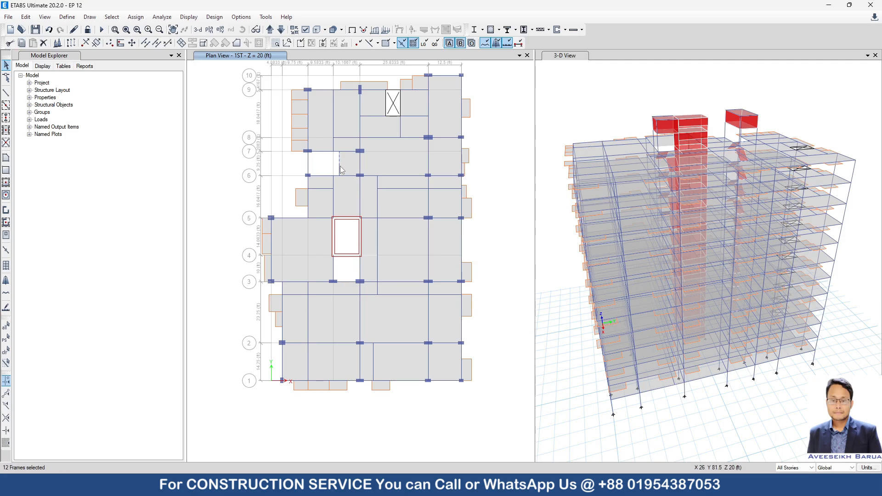
left_click(361, 276)
left_click(157, 43)
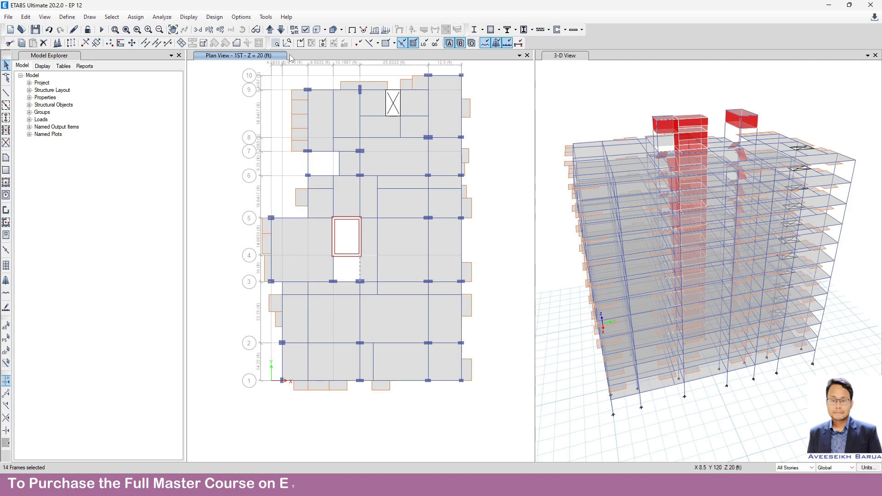
left_click(270, 29)
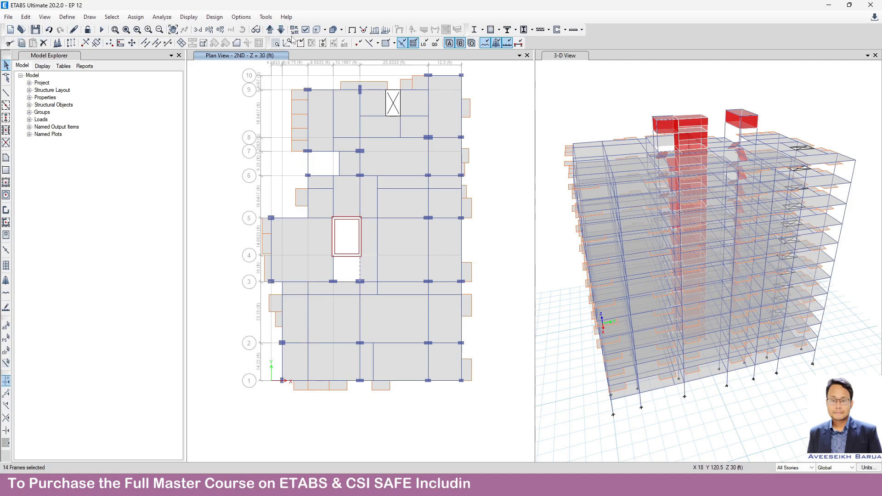
left_click(269, 30)
left_click(270, 29)
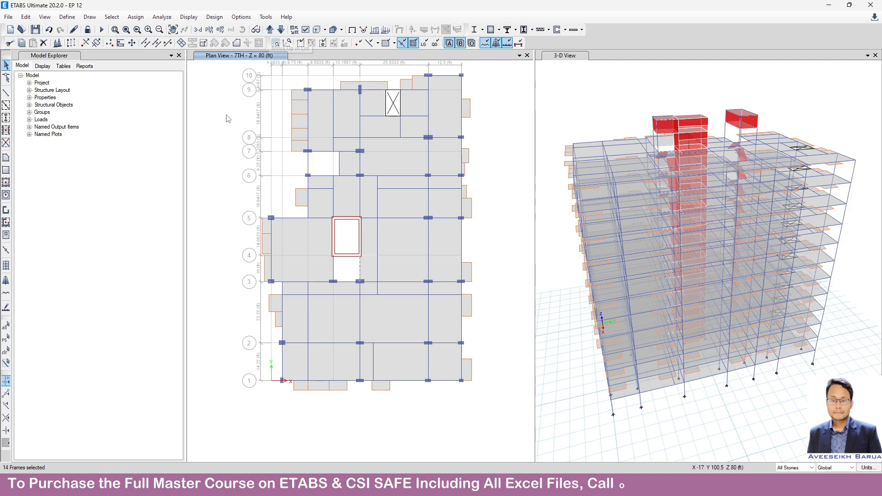
- Check the selected opening edge beams down to the GF story plan and clear the selection
left_click(280, 30)
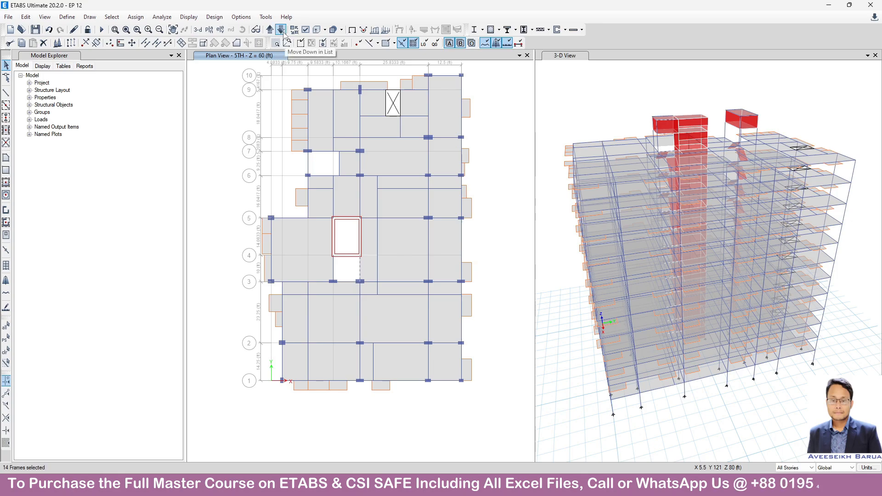
left_click(281, 29)
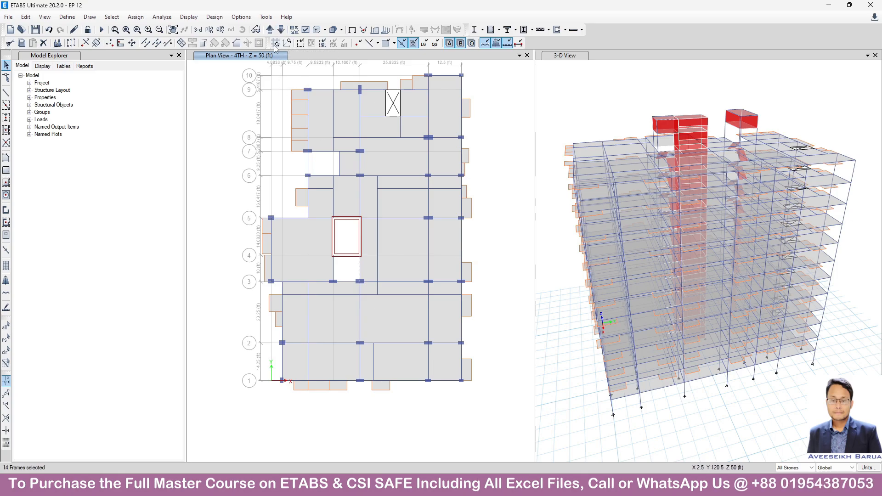
left_click(280, 31)
left_click(280, 30)
left_click(280, 31)
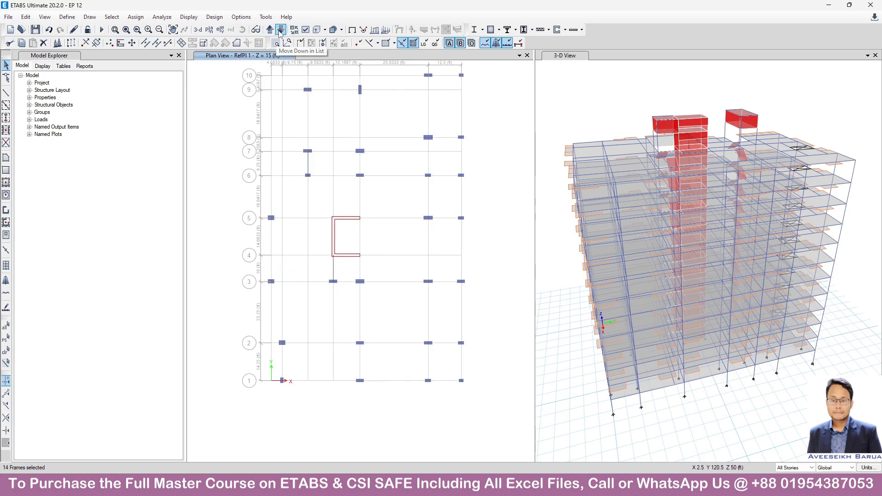
left_click(280, 30)
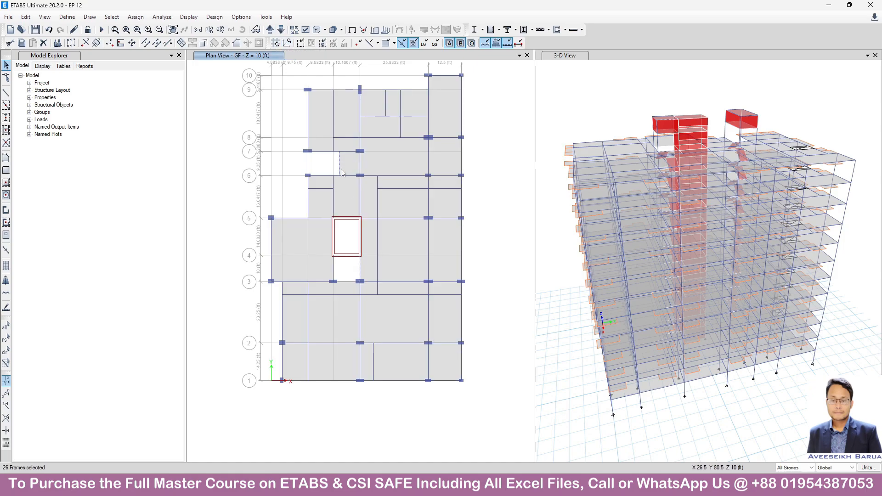
key("Escape")
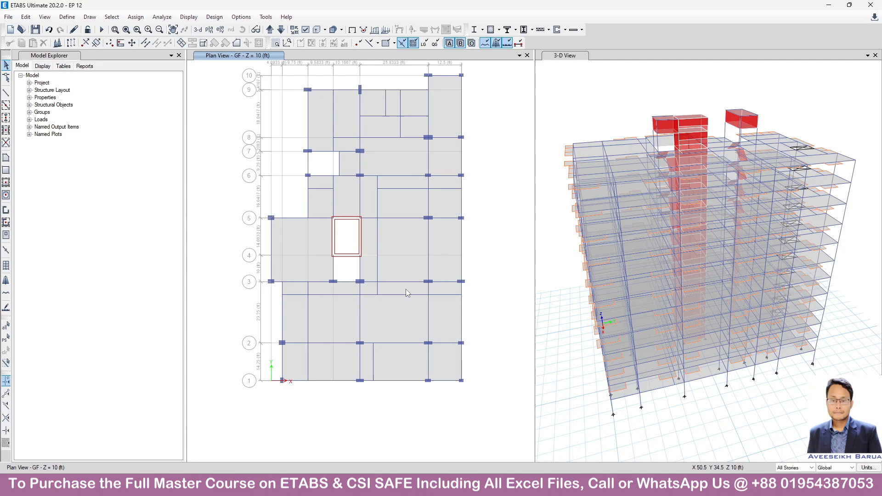
- Show the 1ST story plan, examine the 1st floor plan of SB+G+10.dwg in AutoCAD, and return to ETABS
left_click(271, 29)
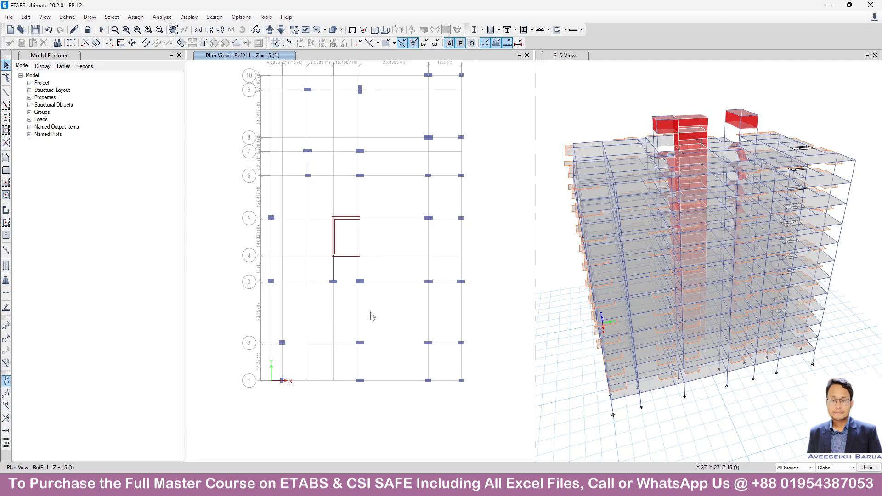
left_click(271, 29)
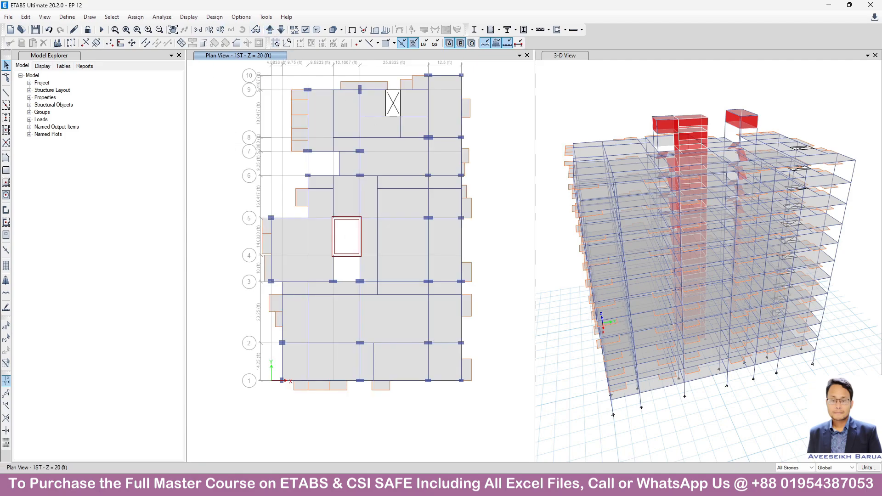
left_click(547, 485)
scroll(473, 219, "down", 4)
scroll(157, 273, "up", 4)
middle_click_drag(158, 274, 368, 260)
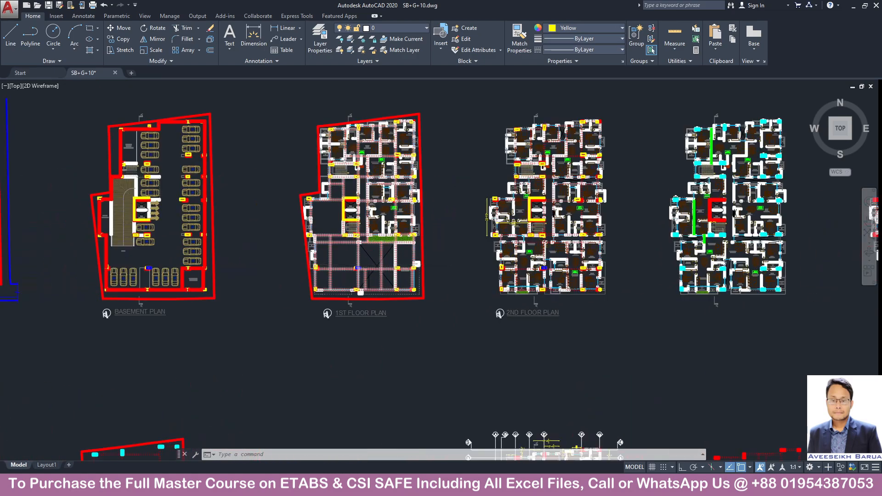
scroll(370, 256, "up", 2)
scroll(424, 320, "up", 2)
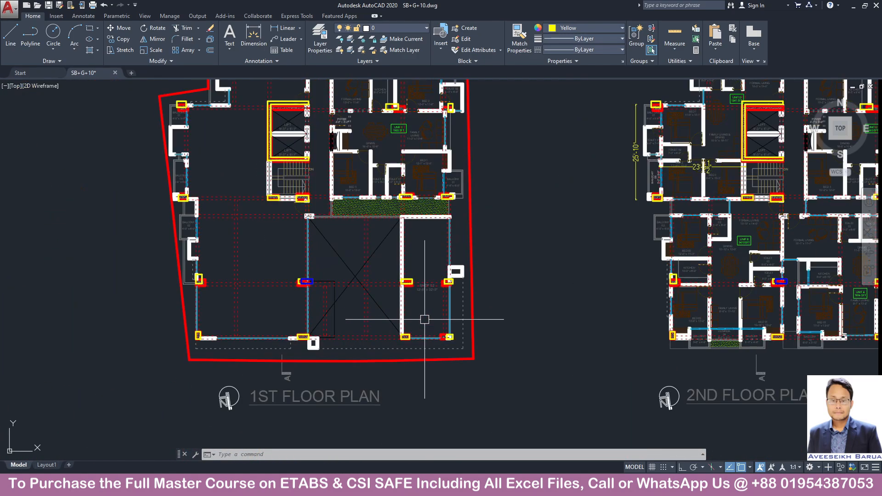
left_click(853, 7)
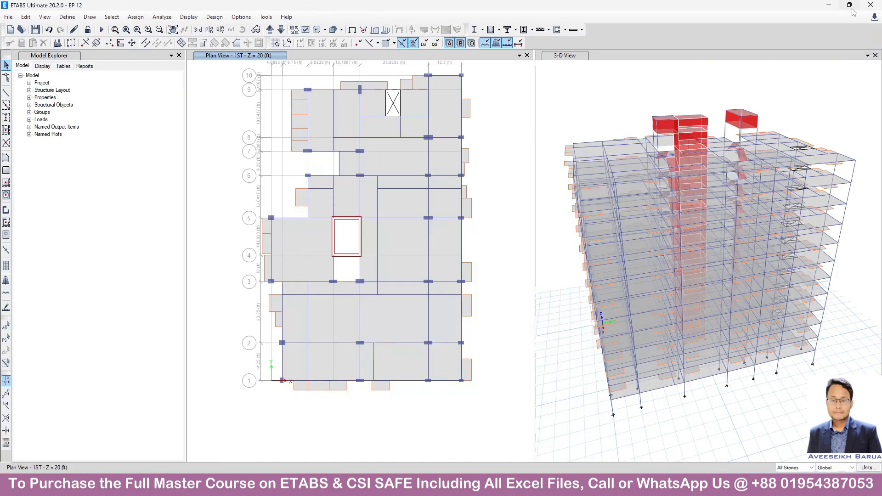
- Compare the ETABS 1ST story plan with the lower bays of the 1st floor plan in AutoCAD, and return to ETABS
left_click(509, 486)
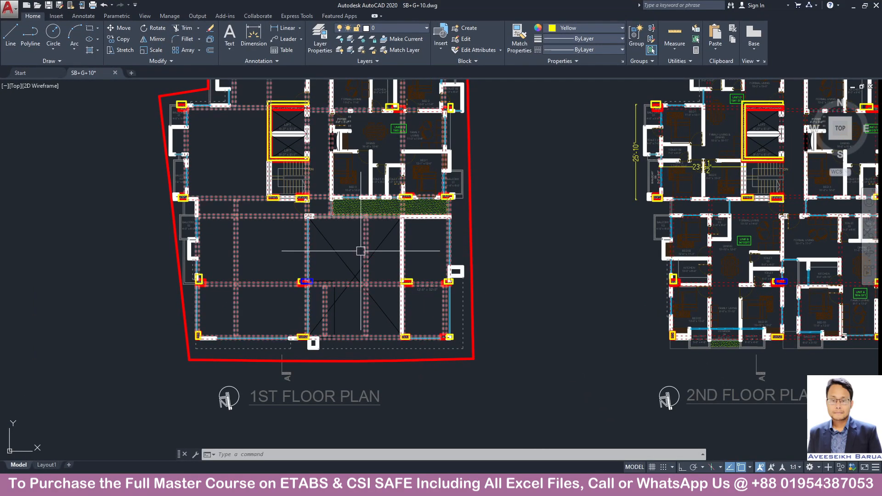
left_click(853, 6)
scroll(424, 337, "up", 4)
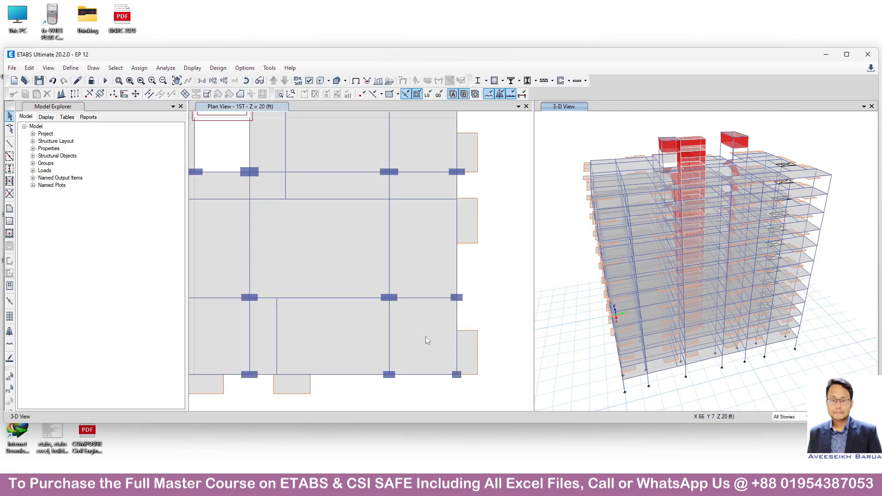
key("alt+Tab")
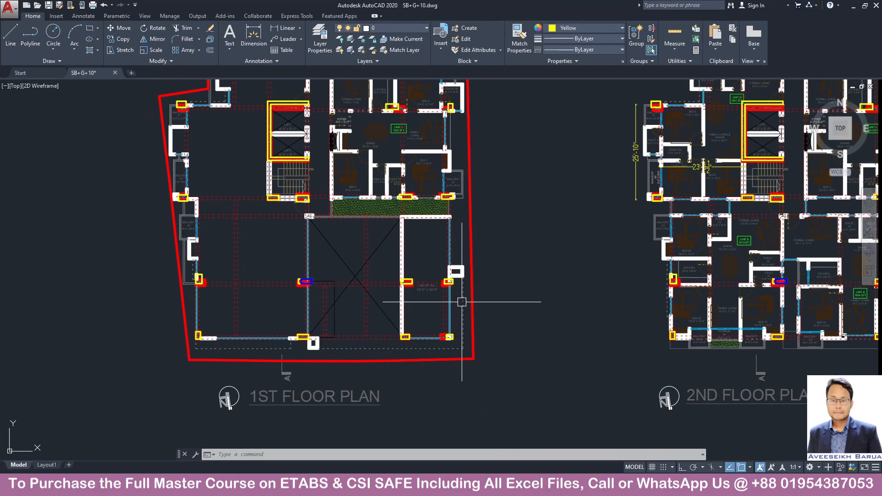
left_click(644, 485)
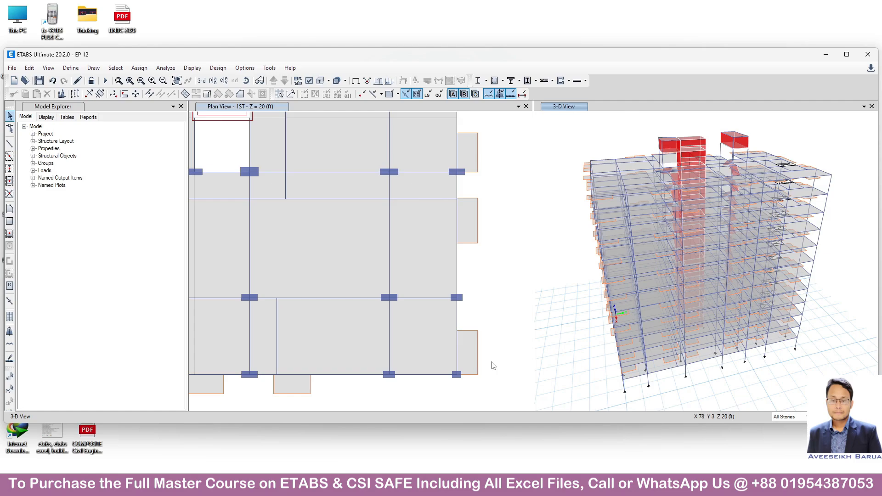
- Limit editing to One Story and delete the 1ST story slabs in bays C–G/1–2 and E–G/2–3 with the cantilever slab at G/1
left_click_drag(490, 385, 472, 332)
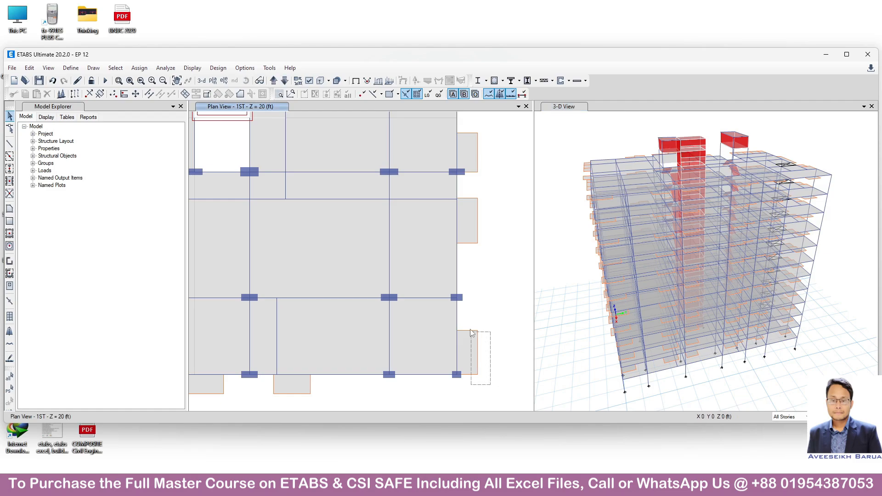
left_click(790, 419)
left_click(787, 431)
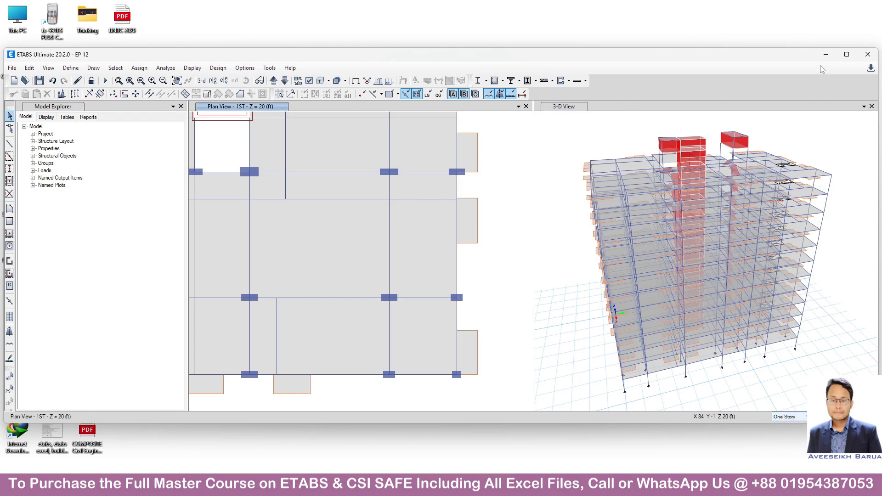
left_click(846, 55)
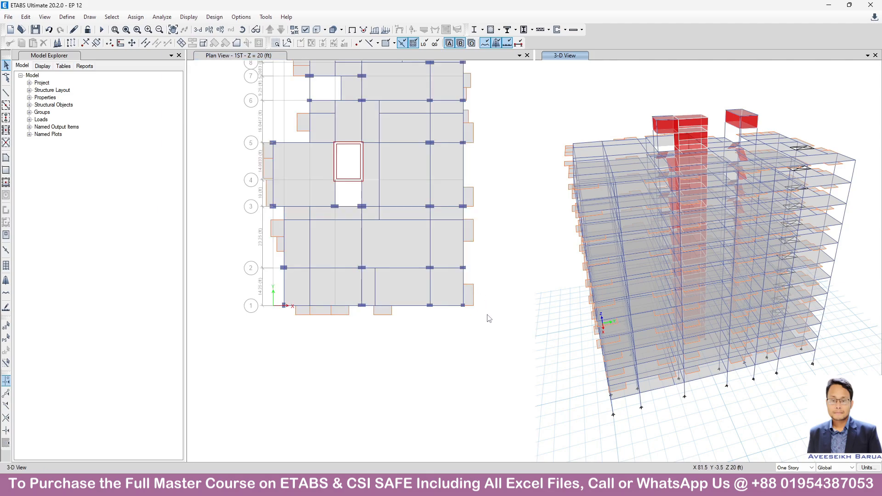
left_click_drag(489, 318, 470, 281)
key("Delete")
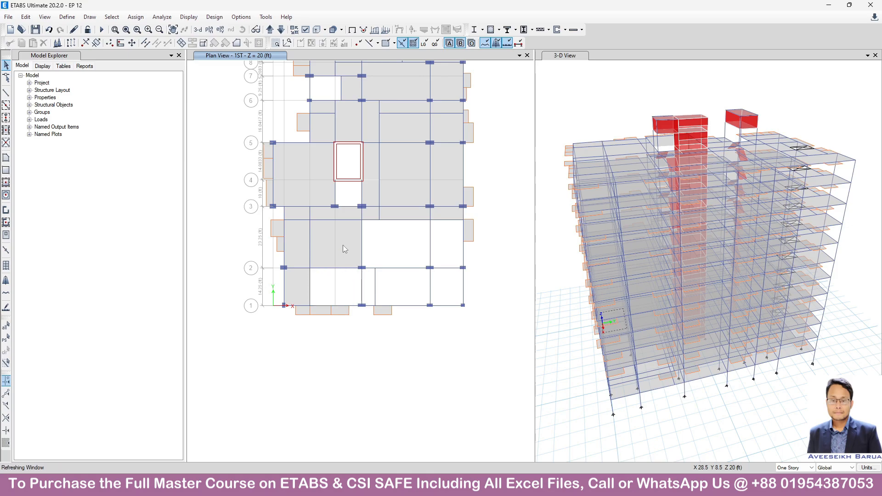
- Delete the cantilever slabs along grid 1 and the floor slabs in bays B–C/1–2 and C–E/2–3 on the 1ST story
scroll(393, 319, "up", 3)
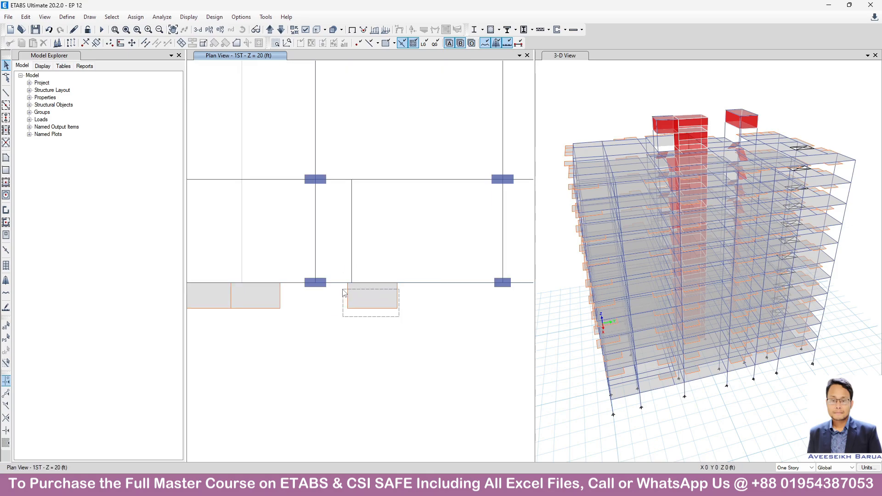
left_click_drag(343, 290, 343, 289)
key("Delete")
scroll(392, 330, "down", 3)
scroll(361, 328, "up", 3)
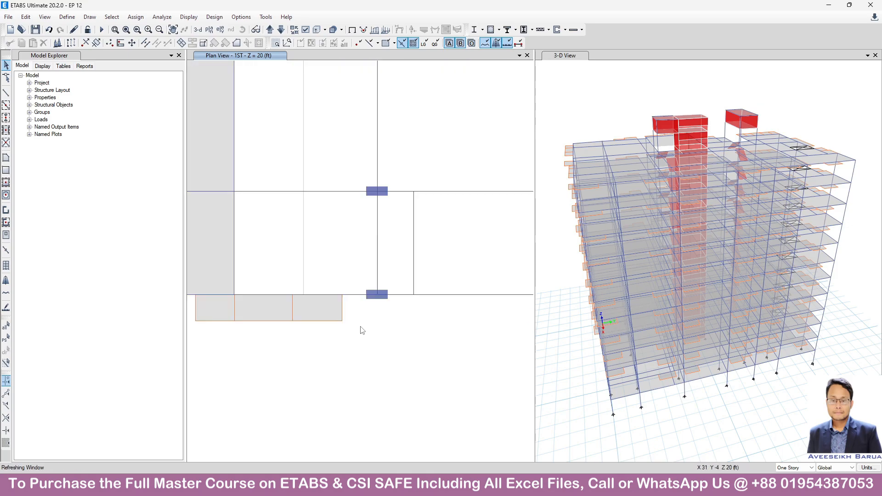
left_click_drag(361, 328, 191, 308)
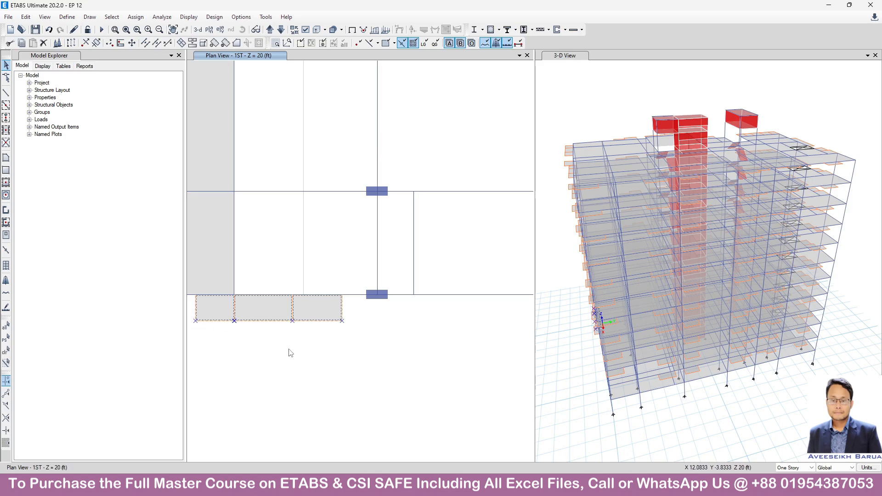
scroll(331, 361, "down", 3)
key("Delete")
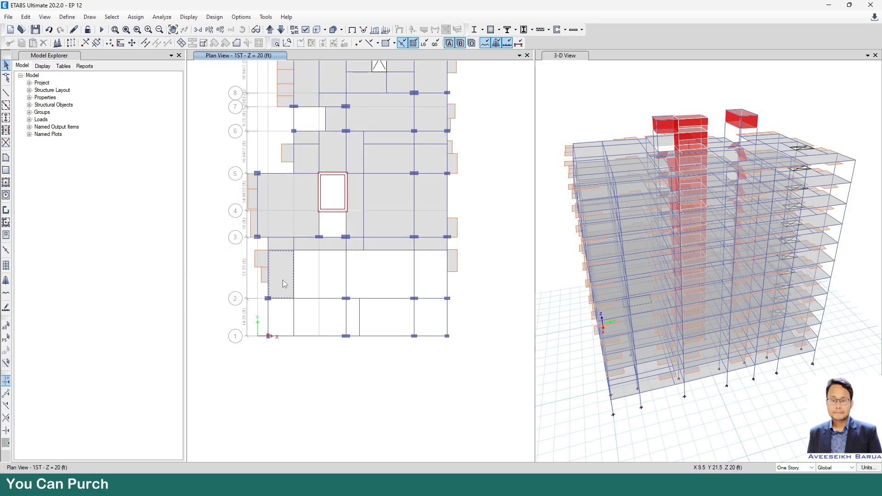
- Delete the B–C/2–3 floor slab and the two stepped cantilever slabs beside grid B on the 1ST story
left_click(284, 280)
key("Delete")
scroll(264, 283, "up", 3)
middle_click_drag(264, 285, 278, 301)
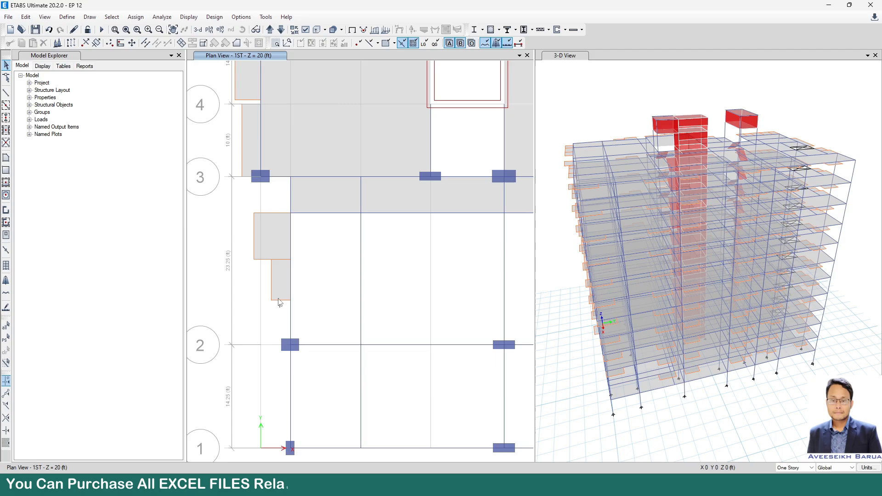
left_click_drag(280, 309, 241, 205)
key("Delete")
scroll(319, 319, "down", 3)
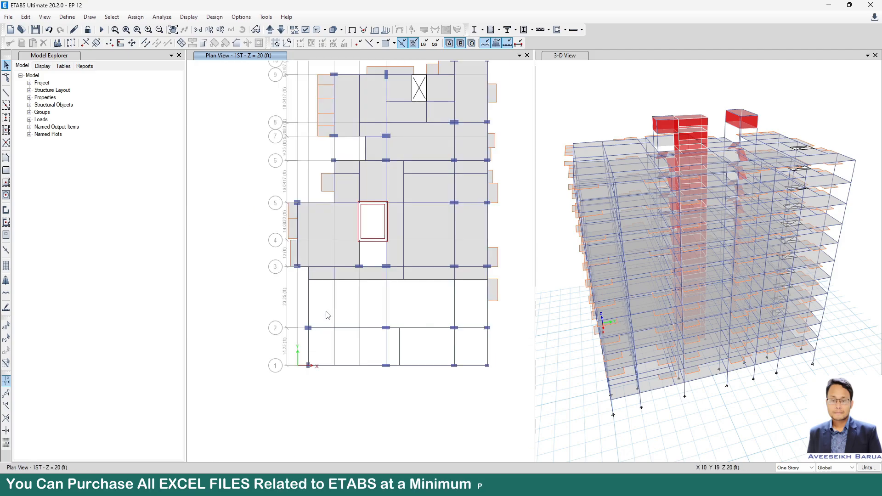
- Examine the slab extents around grids 3 to 5 on the AutoCAD 1st floor plan, and return to ETABS
key("alt+Tab")
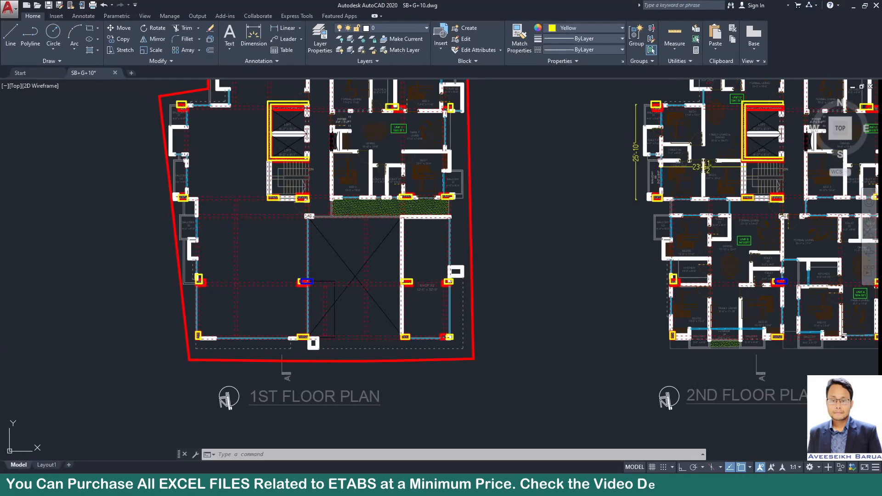
middle_click_drag(367, 334, 380, 368)
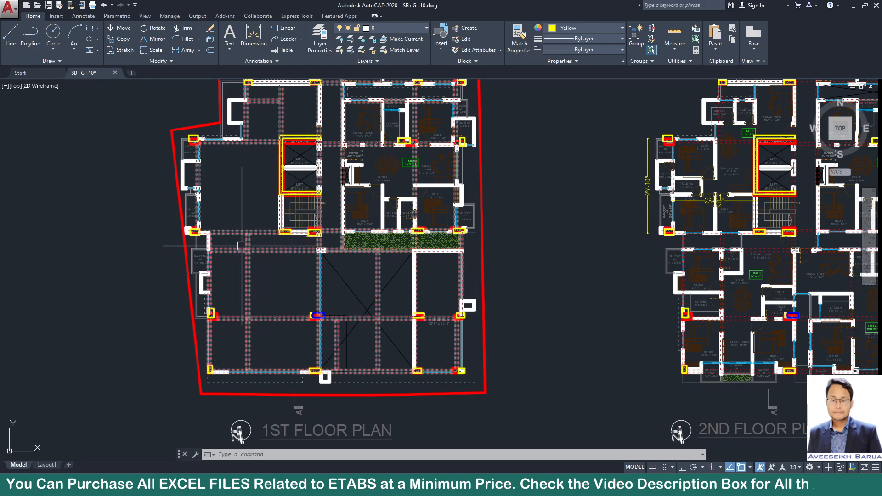
middle_click_drag(441, 84, 430, 140)
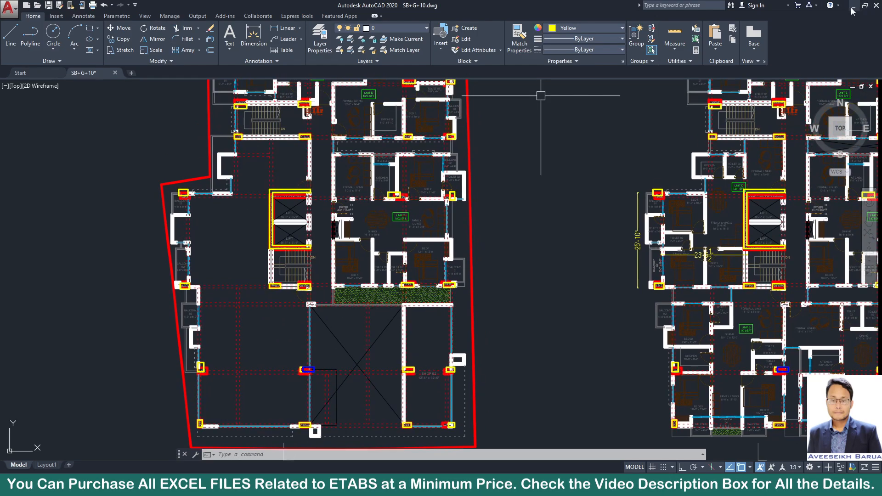
key("alt+Tab")
- Delete the narrow floor slab strip just south of grid 3 from grid B to G on the 1ST story
scroll(354, 296, "up", 3)
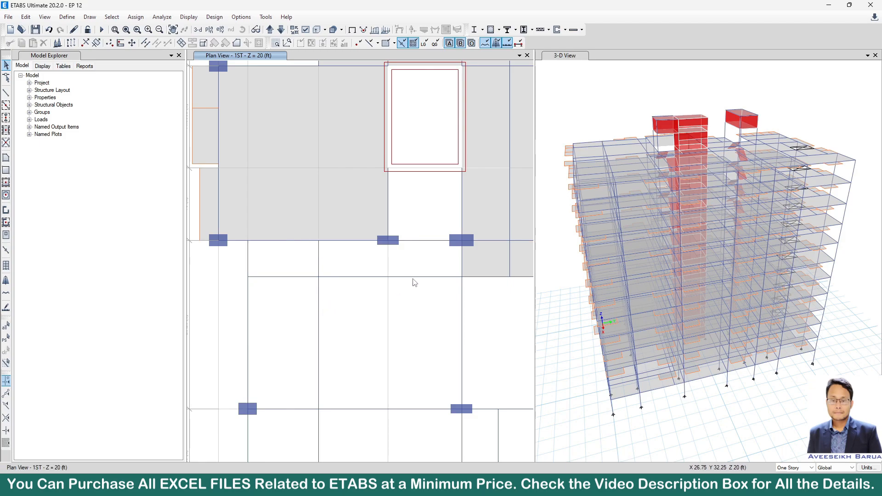
scroll(411, 282, "down", 3)
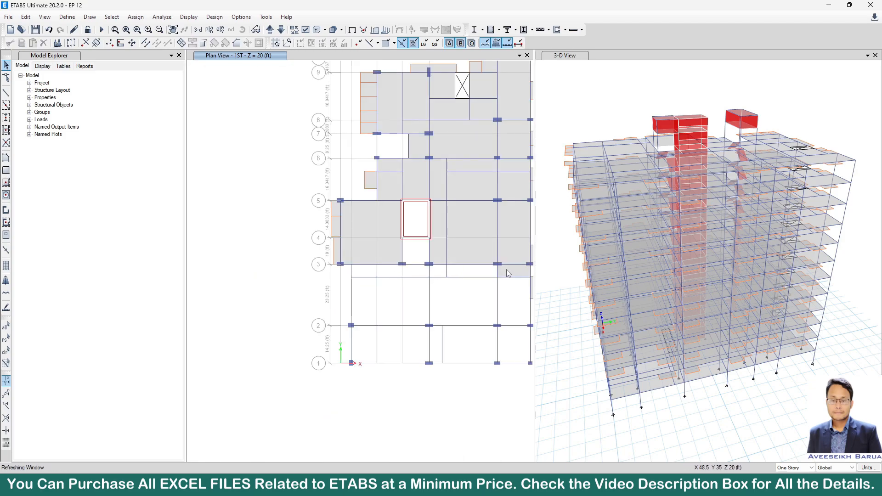
scroll(349, 239, "up", 3)
- Delete the A–D/3–5 floor slab, the cantilever slabs beside grid A, and the cantilever slab at grid G just south of grid 3
left_click(356, 263)
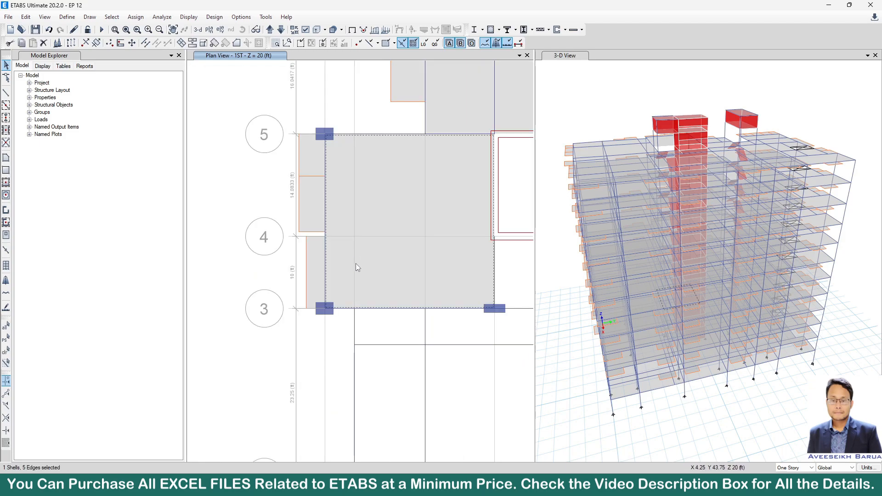
key("Delete")
left_click_drag(307, 313, 280, 138)
key("Delete")
scroll(342, 267, "down", 2)
scroll(342, 267, "down", 1)
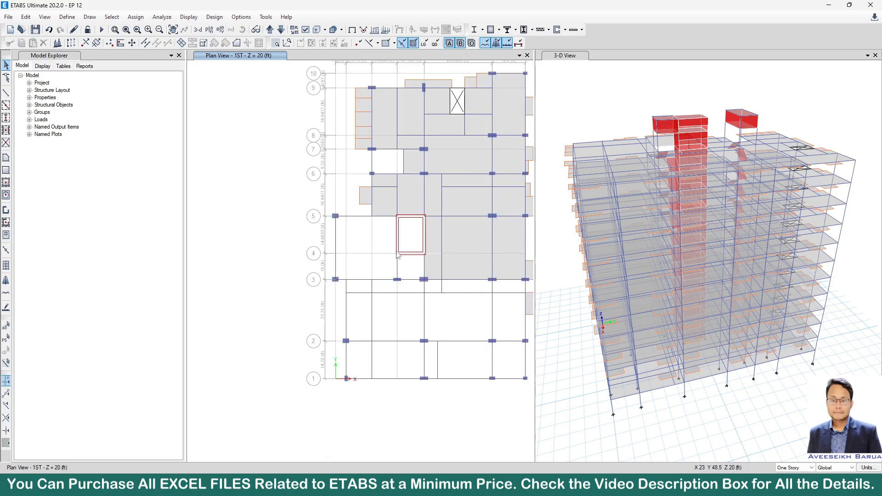
scroll(502, 298, "up", 3)
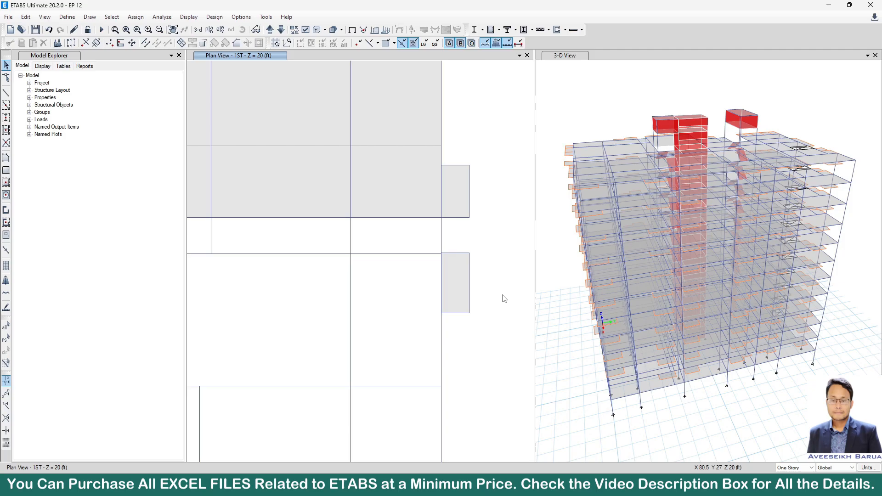
- Examine the lift, stair and balcony areas of the 1st floor plan in AutoCAD, and return to ETABS
left_click(580, 485)
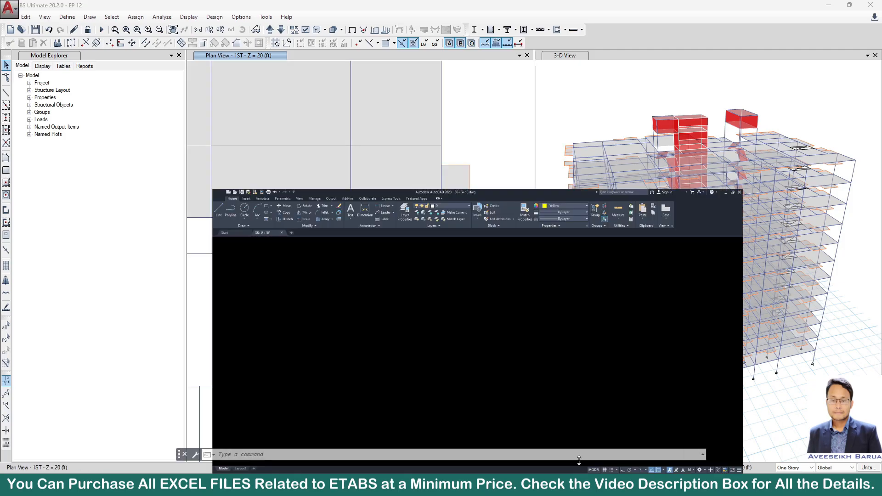
scroll(457, 274, "up", 2)
scroll(477, 298, "down", 2)
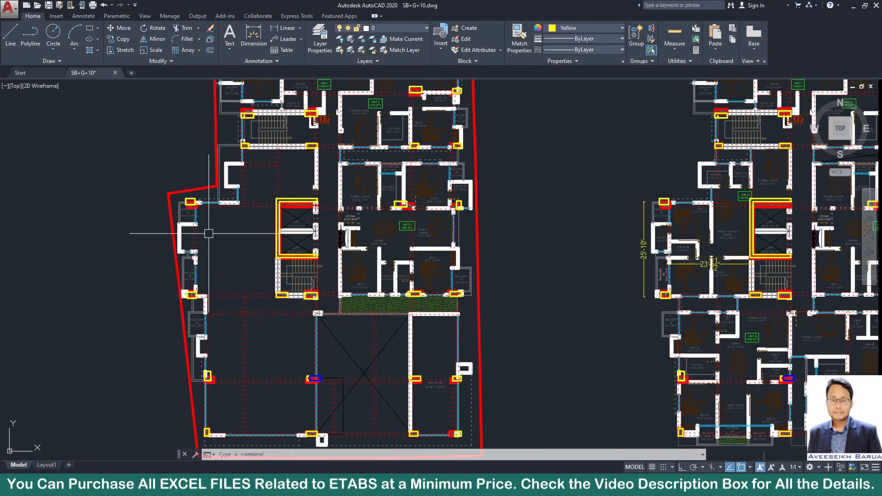
scroll(256, 191, "up", 2)
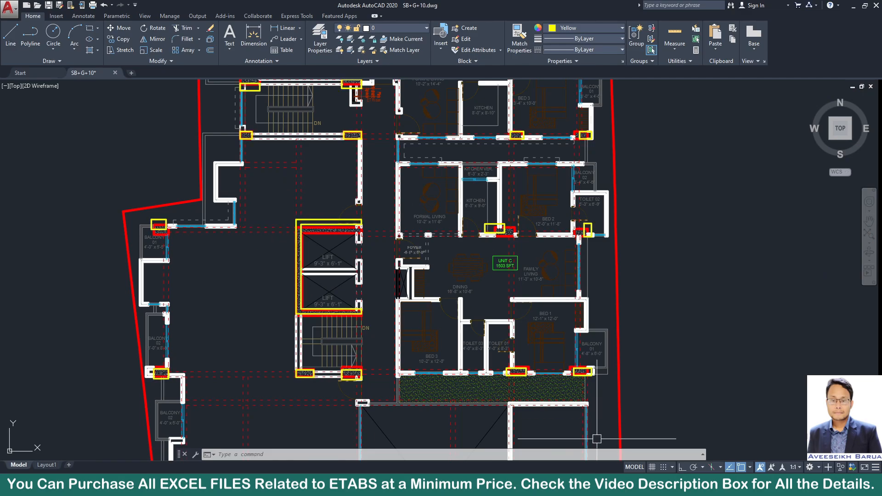
left_click(581, 485)
- Delete the C–D/5–6 floor slabs and the cantilever slab beside grid C between grids 5 and 6 on the 1ST story
scroll(370, 301, "down", 6)
scroll(373, 306, "up", 3)
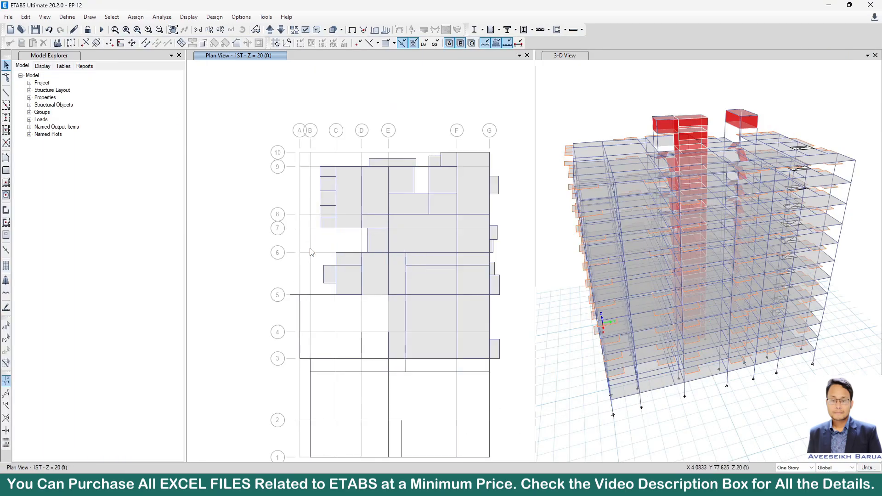
left_click(350, 275)
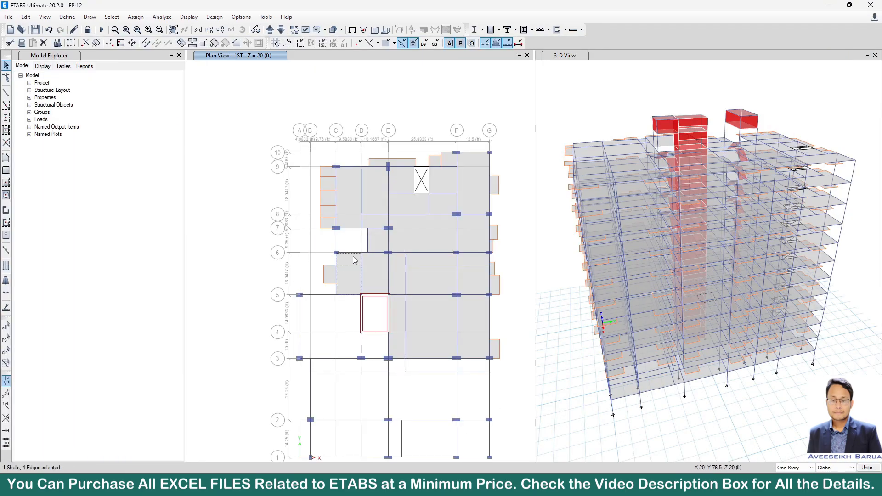
key("Delete")
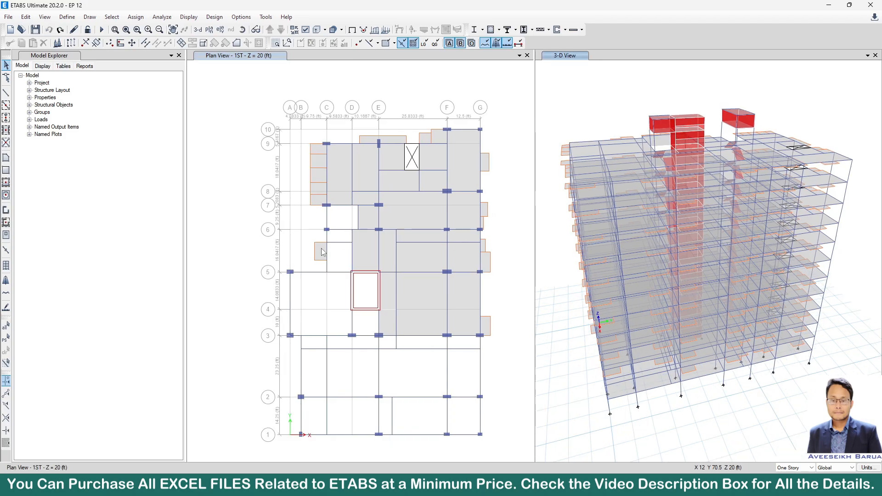
left_click(322, 253)
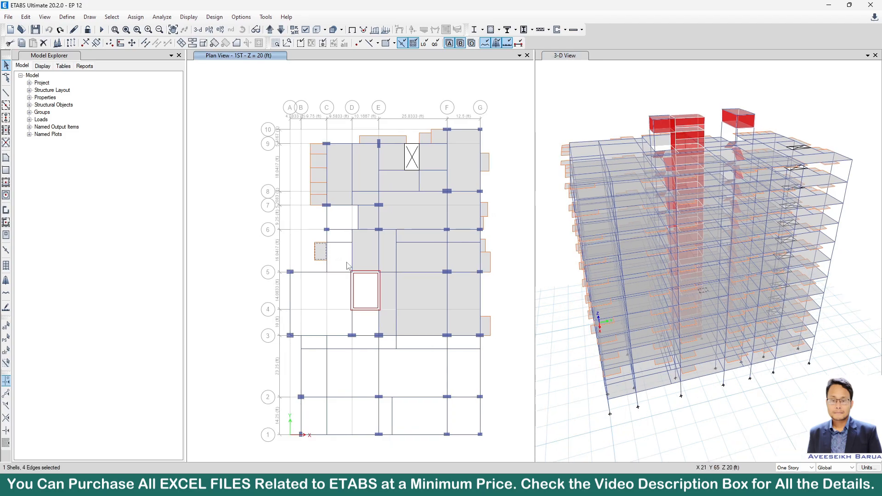
key("Delete")
- Select the D–E/5–6 floor slab, check that bay on the AutoCAD 1st floor plan, and delete the slab from the 1ST story
left_click(359, 250)
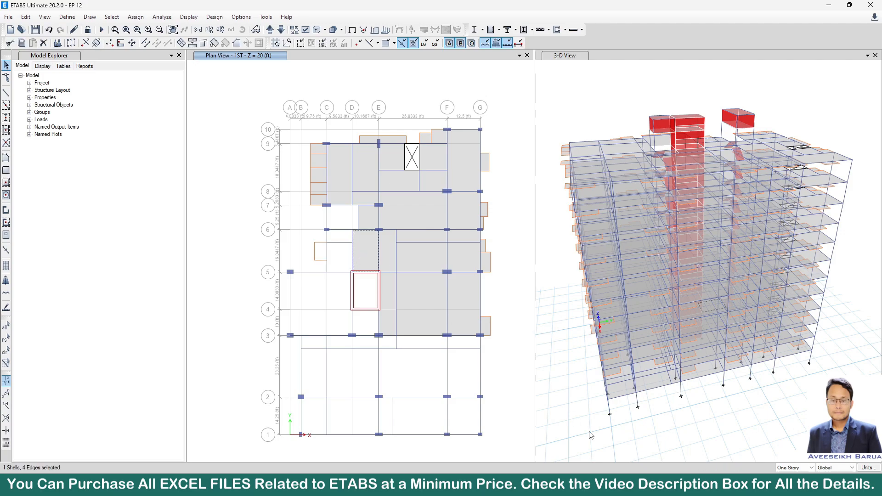
left_click(542, 486)
scroll(519, 261, "down", 2)
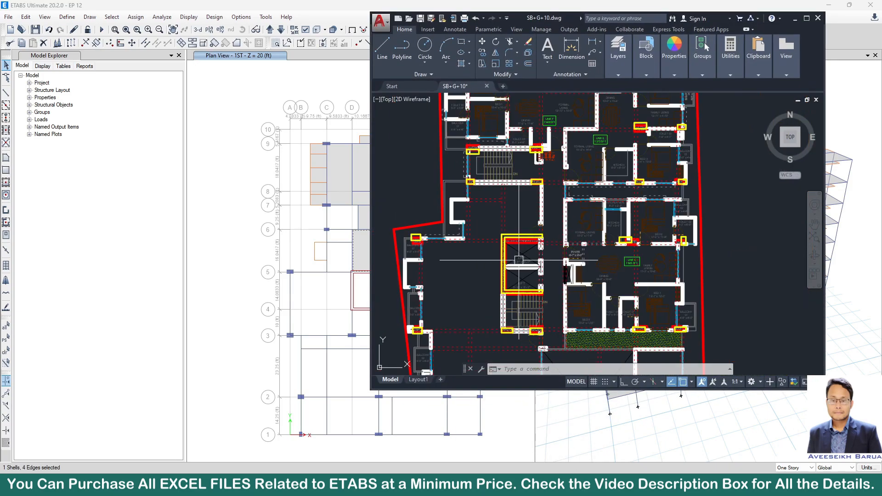
left_click(795, 19)
key("Delete")
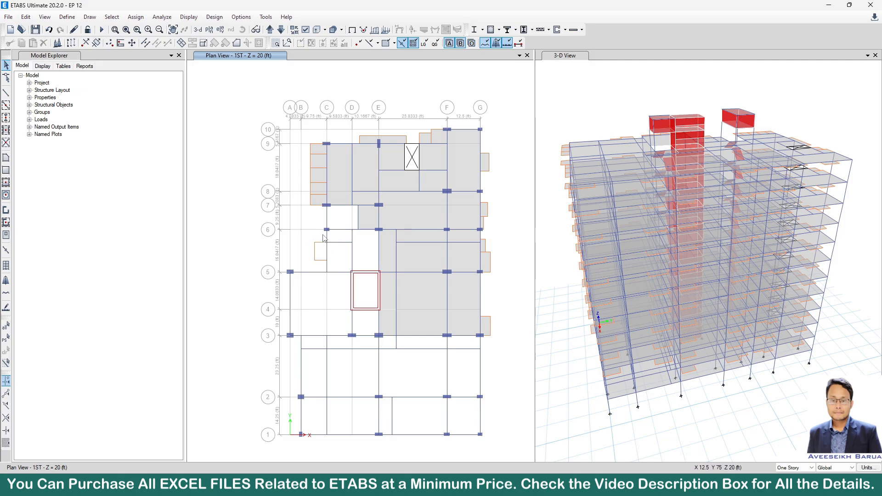
- Check the area north of the lift core on the AutoCAD 1st floor plan, and return to ETABS
left_click(524, 486)
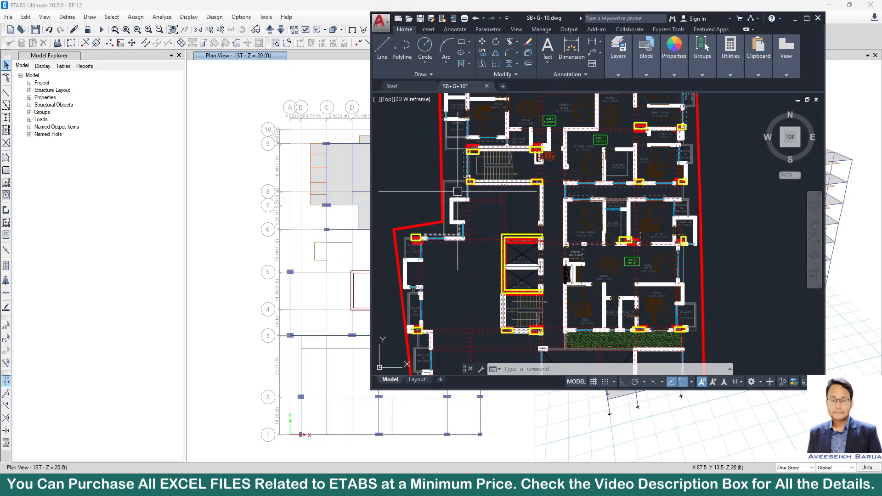
scroll(458, 191, "up", 2)
left_click(756, 65)
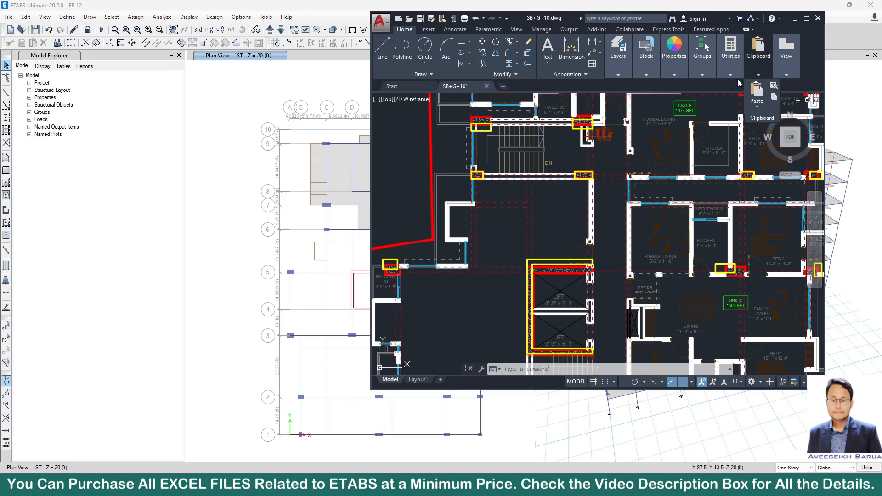
left_click(736, 79)
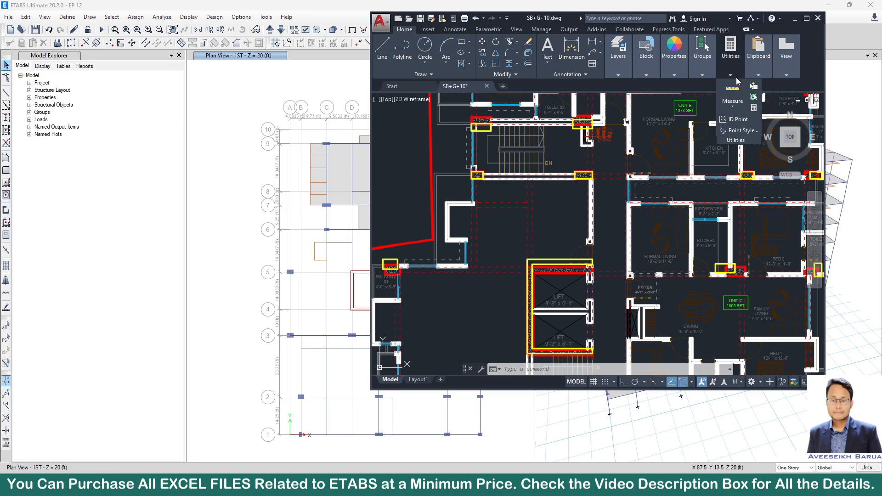
left_click(795, 18)
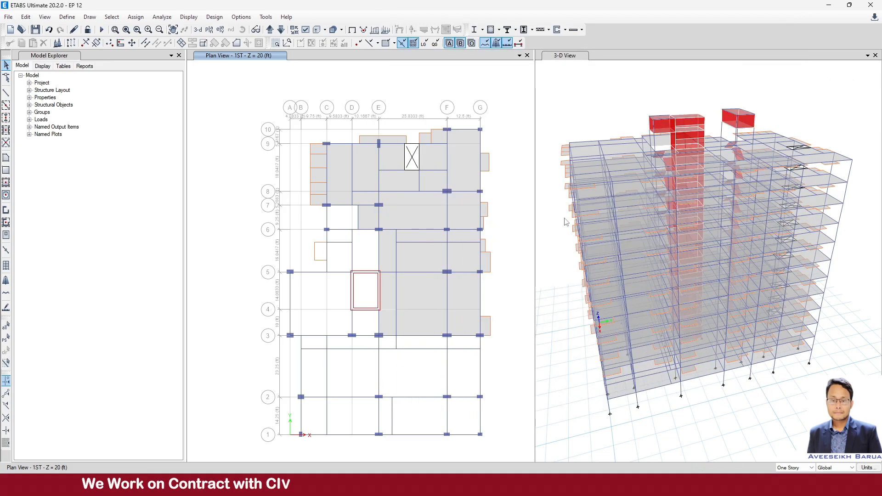
- Show the 2ND story in the plan view and examine the whole building in 3-D from the stair and lift side
left_click(270, 30)
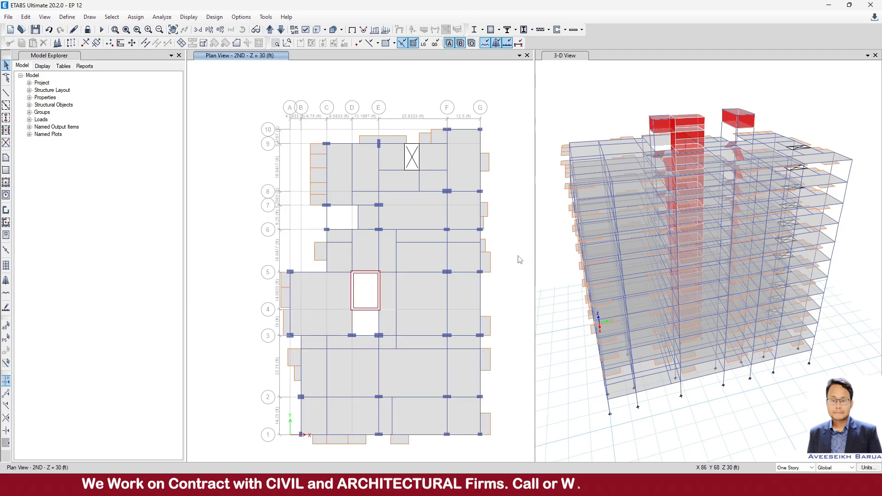
middle_click_drag(561, 345, 682, 349, "shift")
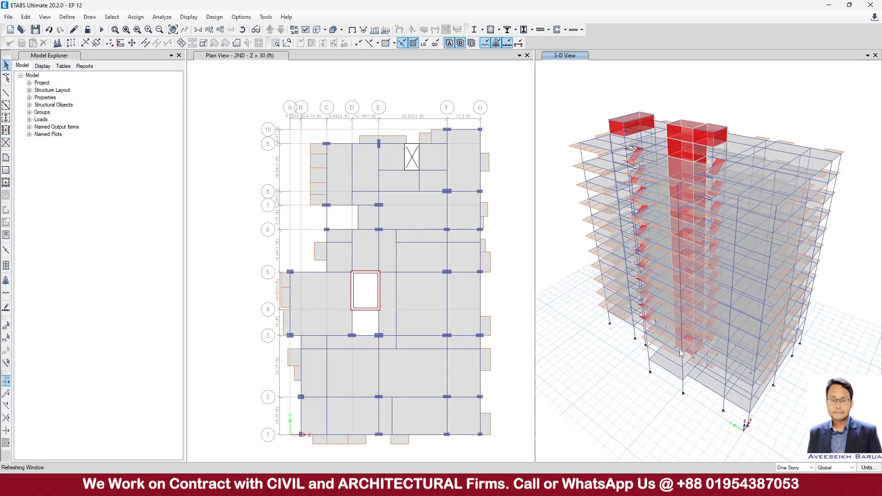
- Review the modeling workflow checklist in the image ETABS STEPS-01.png, and return to ETABS
left_click(553, 485)
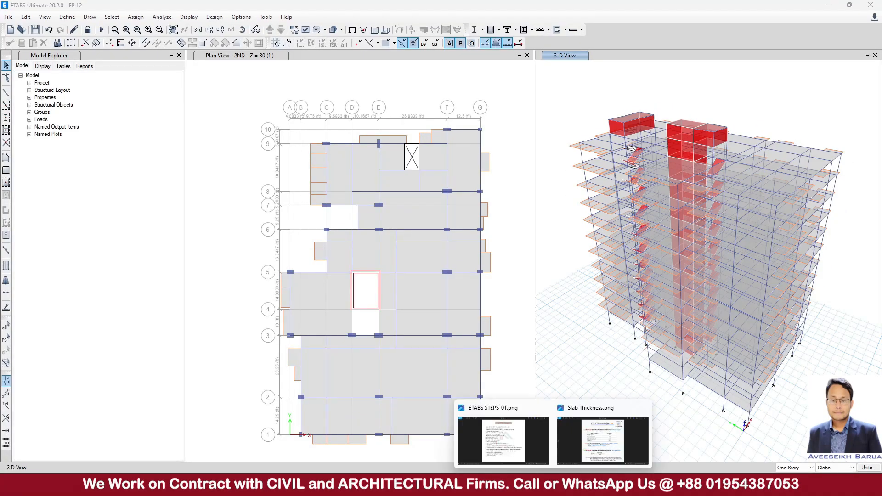
left_click(541, 440)
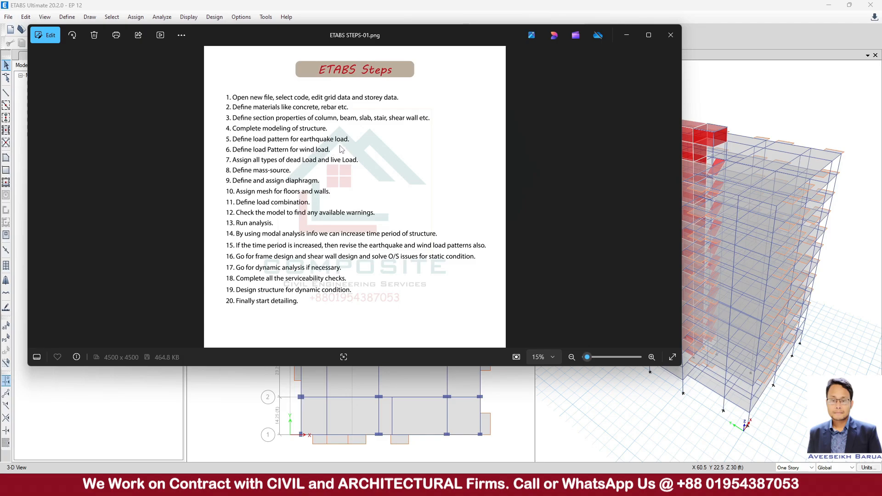
left_click(632, 35)
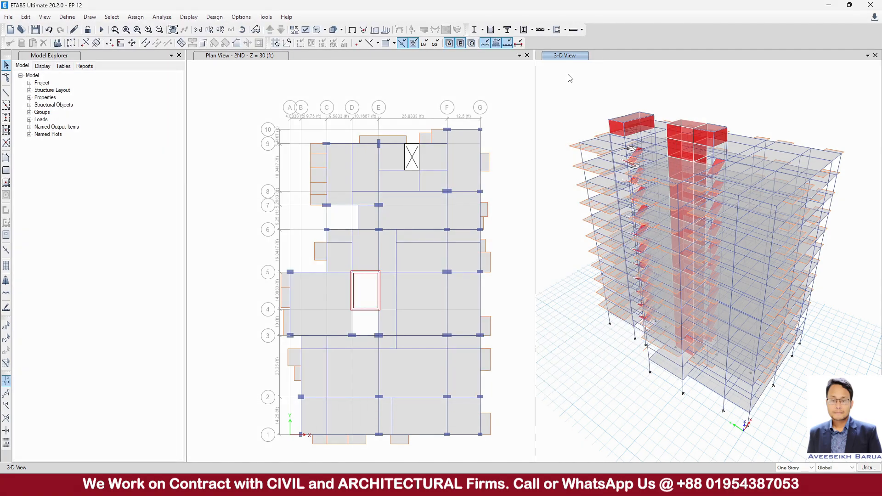